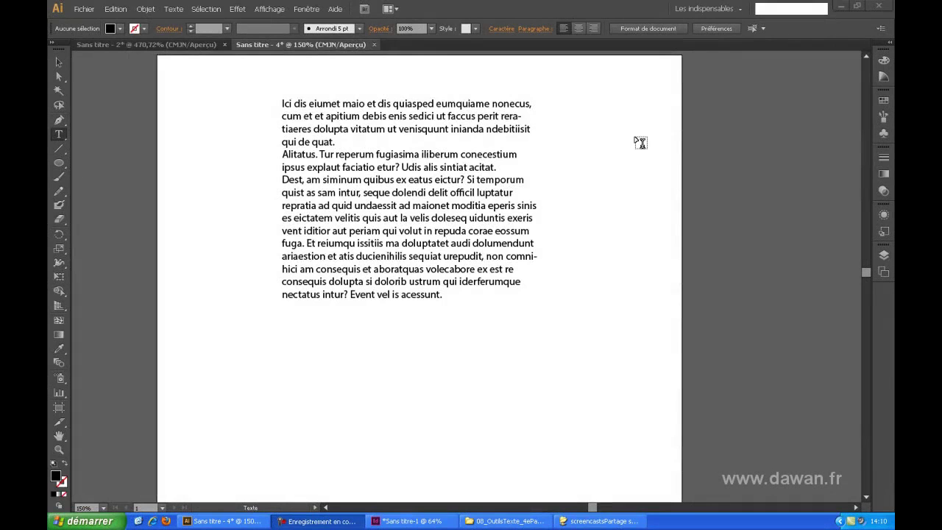
Step: Select the area text block on the artboard and display the Character (Caractère) settings beside it
left_click(341, 104)
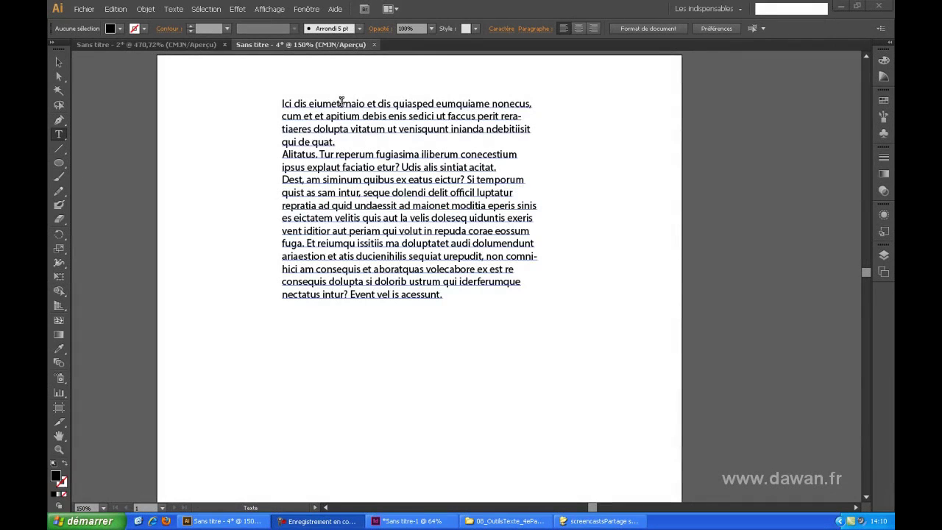
key("Escape")
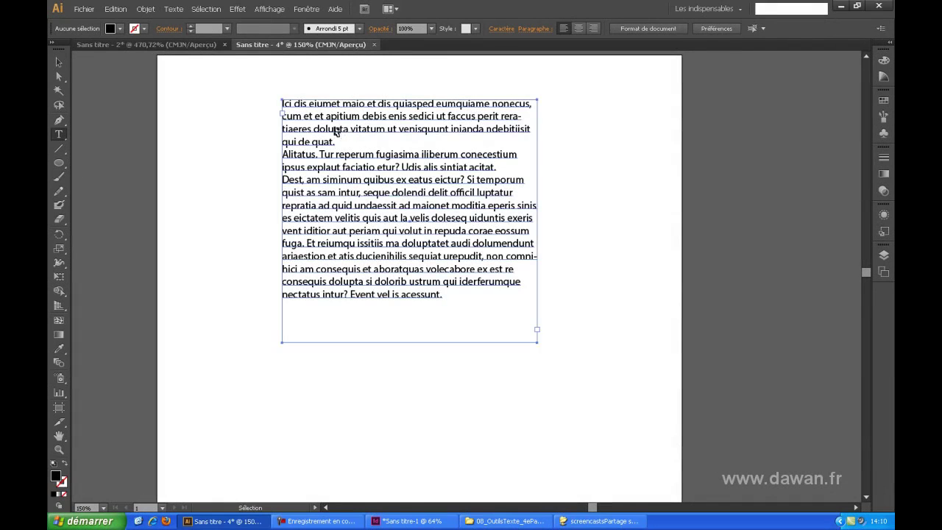
left_click(308, 10)
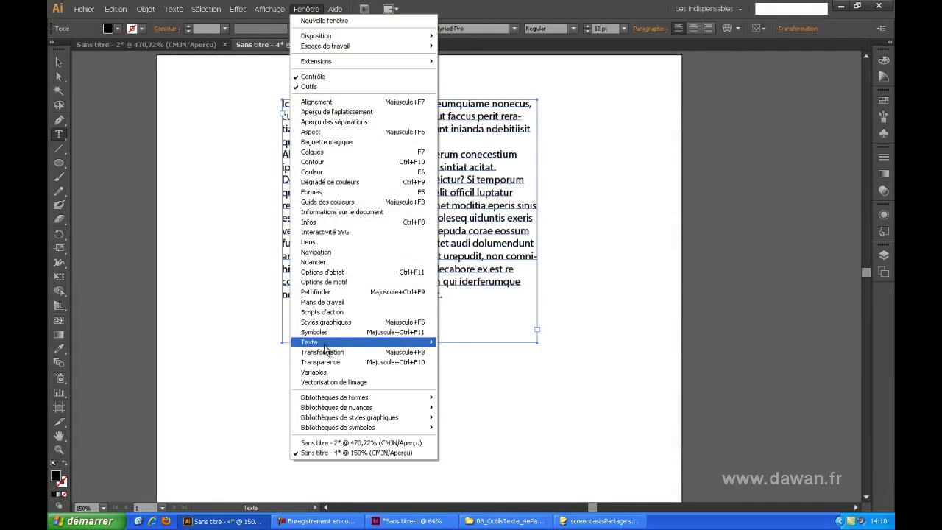
mouse_move(325, 344)
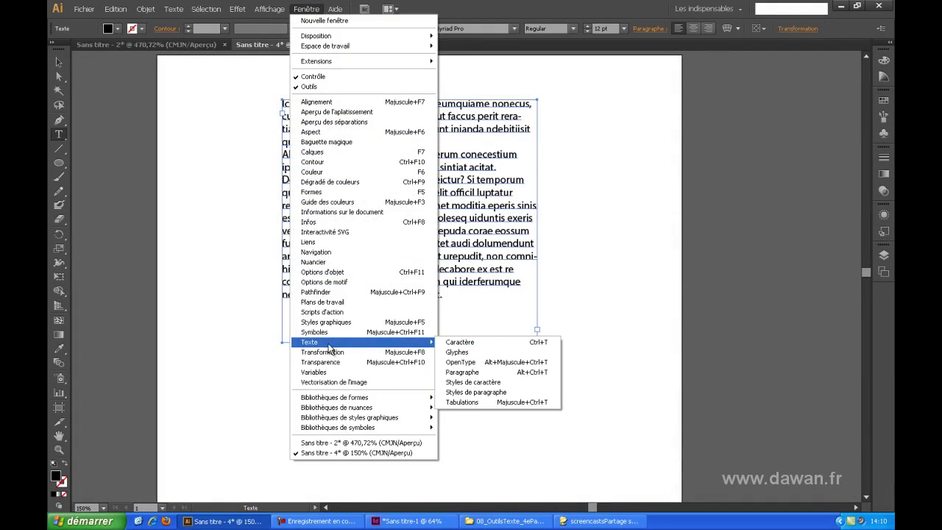
left_click(463, 343)
left_click_drag(665, 90, 639, 73)
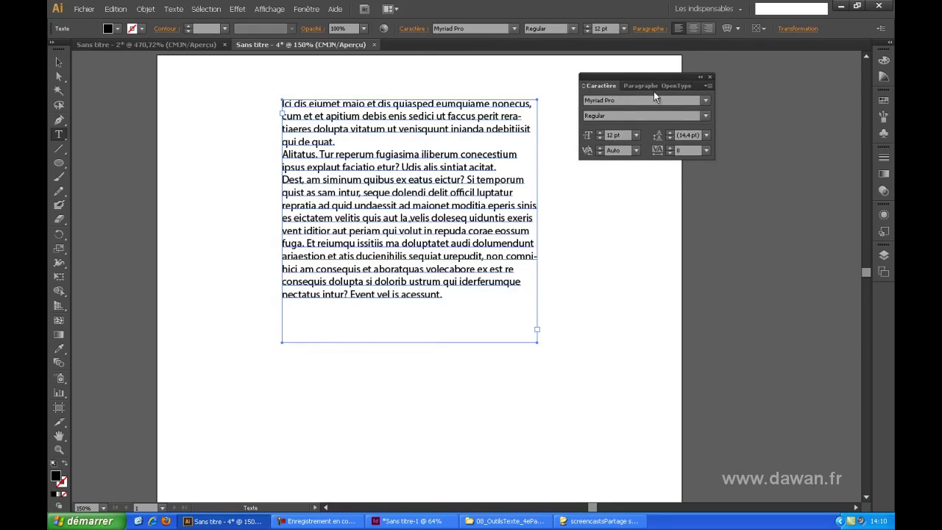
Step: Look through the Paragraph and OpenType settings, returning to the Character settings
left_click(635, 86)
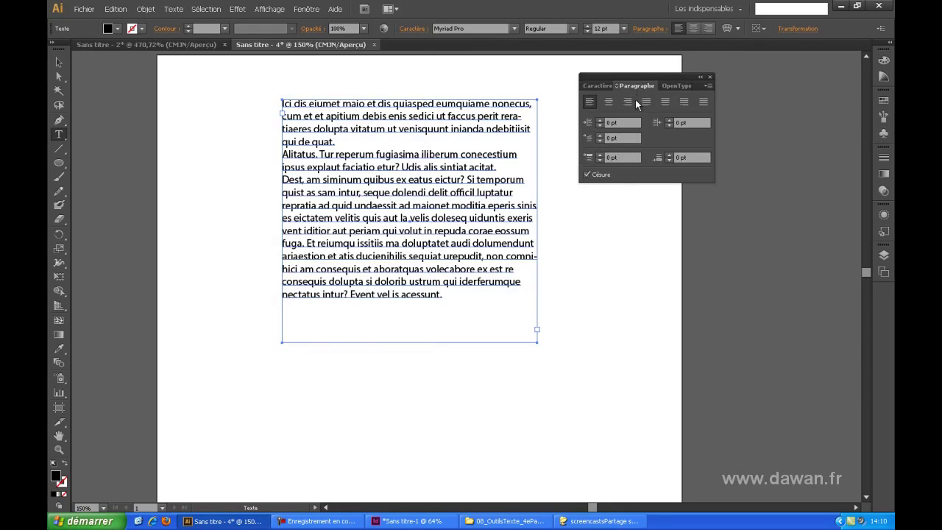
left_click(687, 87)
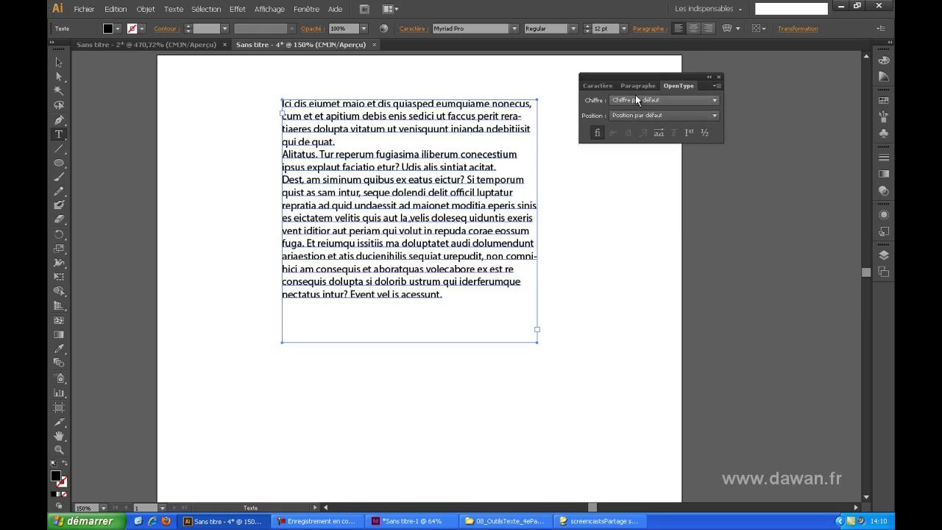
left_click(605, 86)
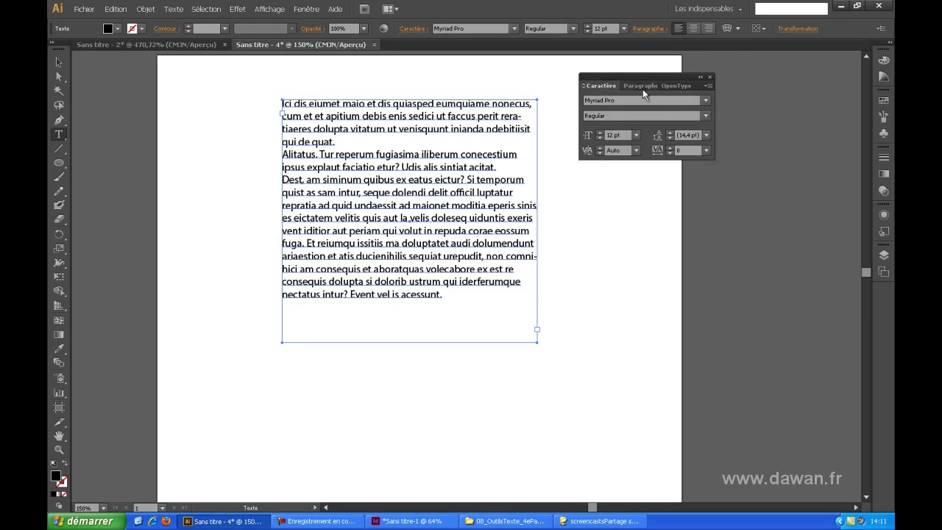
Step: Expand the Character settings to show all their options
left_click(708, 86)
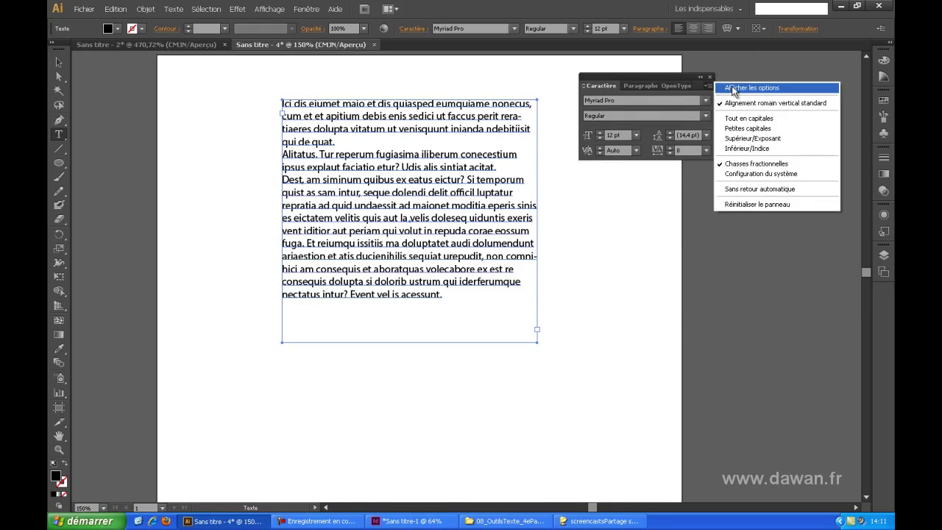
left_click(736, 88)
left_click_drag(673, 78, 671, 73)
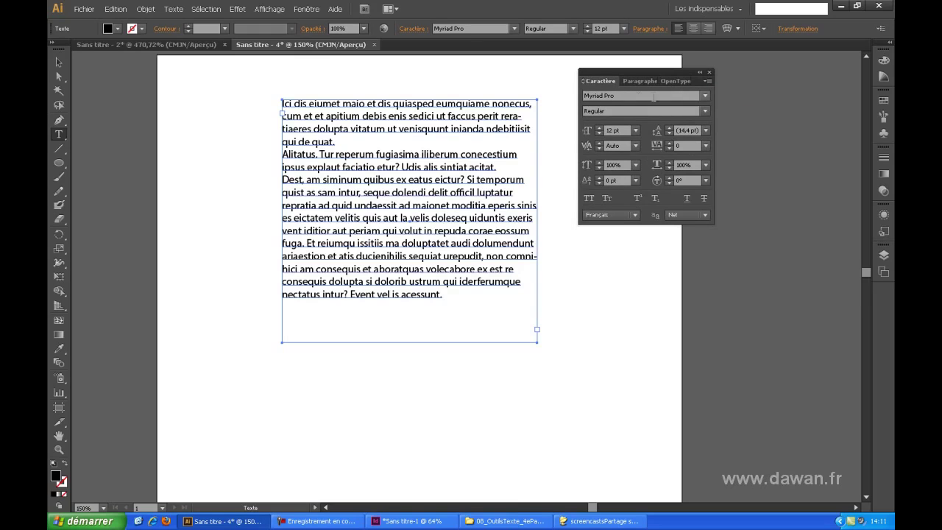
Step: Change the font family of the whole text block to Adobe Caslon Pro
left_click(639, 95)
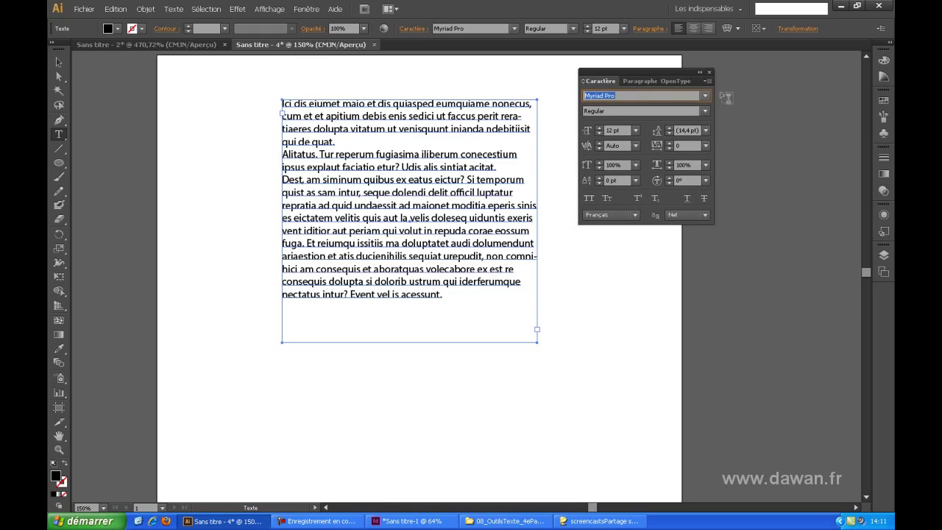
left_click(706, 96)
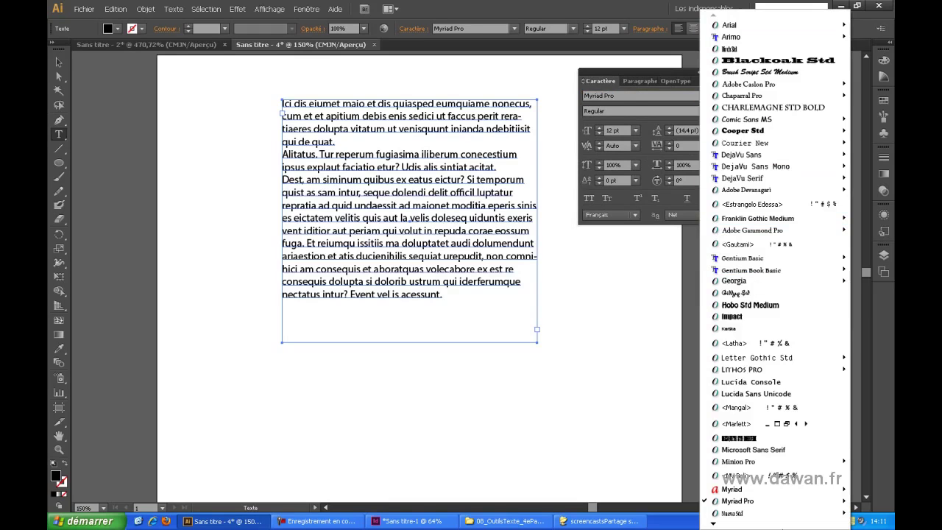
left_click(667, 104)
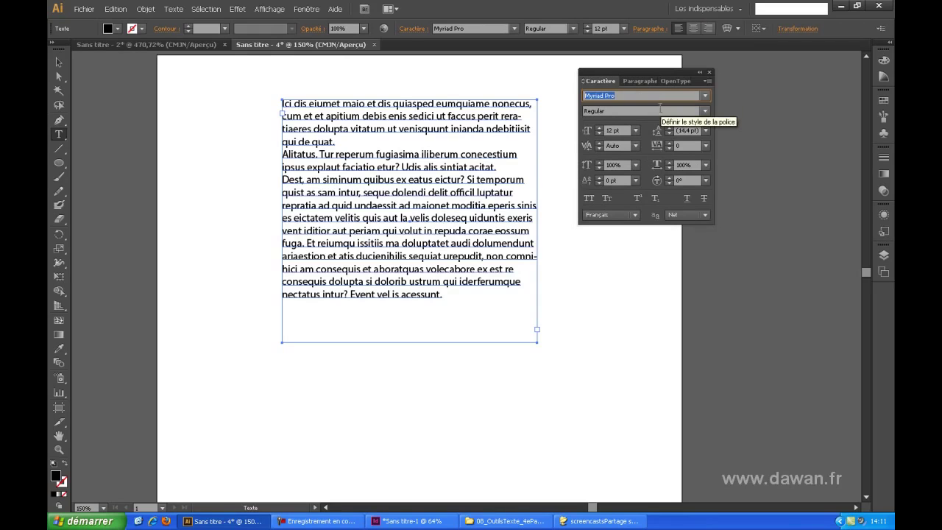
left_click(660, 112)
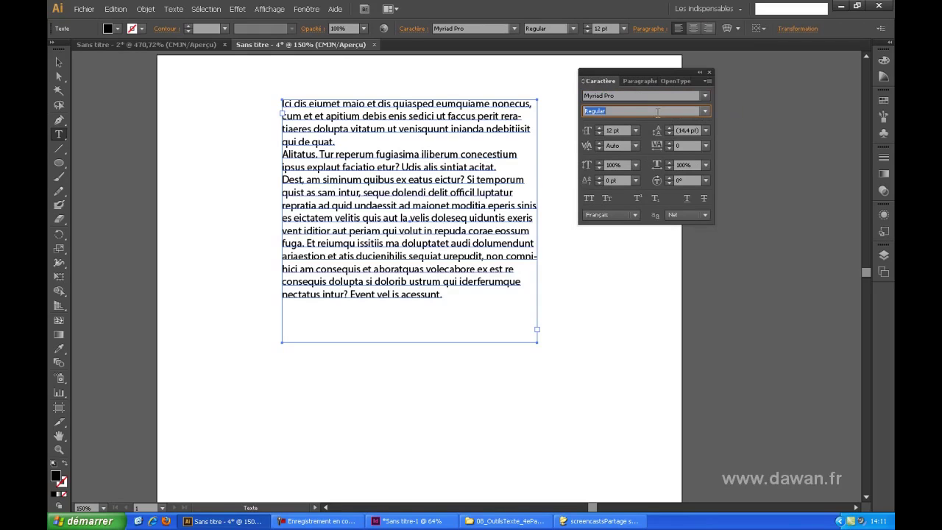
left_click(623, 96)
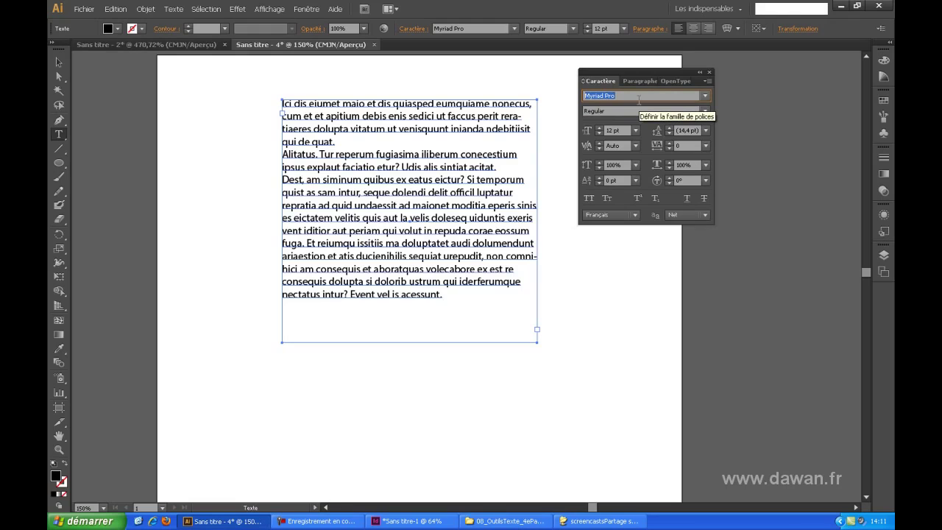
type("Arial")
type("dobe Caslon")
key("Return")
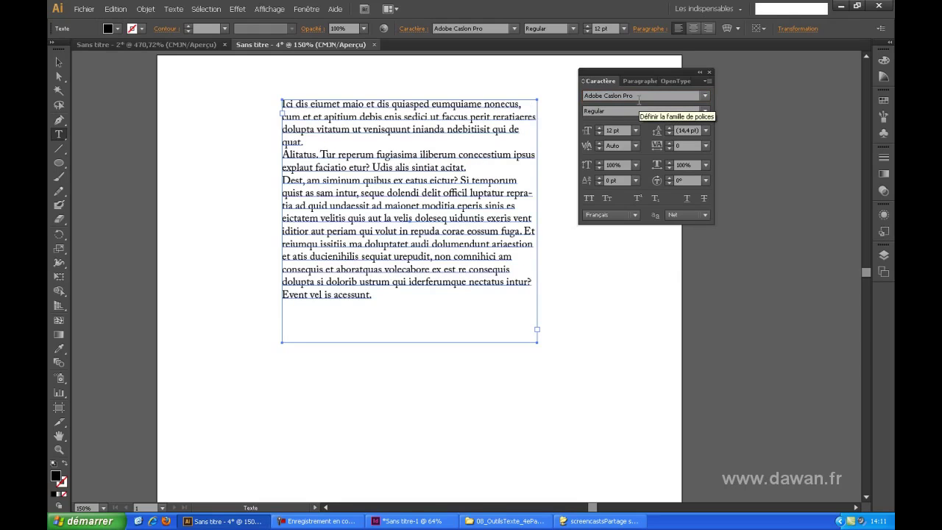
Step: Set the font style of the whole text block to Bold
left_click(639, 95)
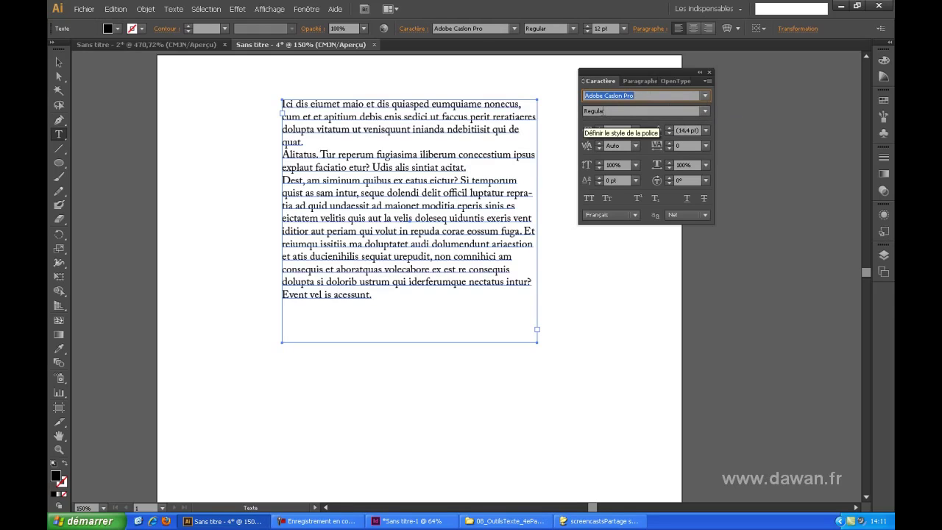
left_click(704, 112)
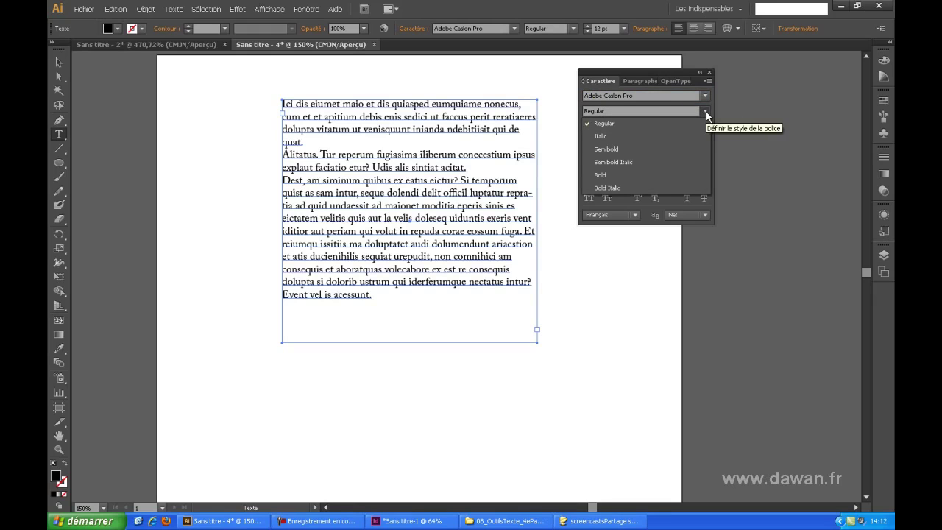
left_click(692, 174)
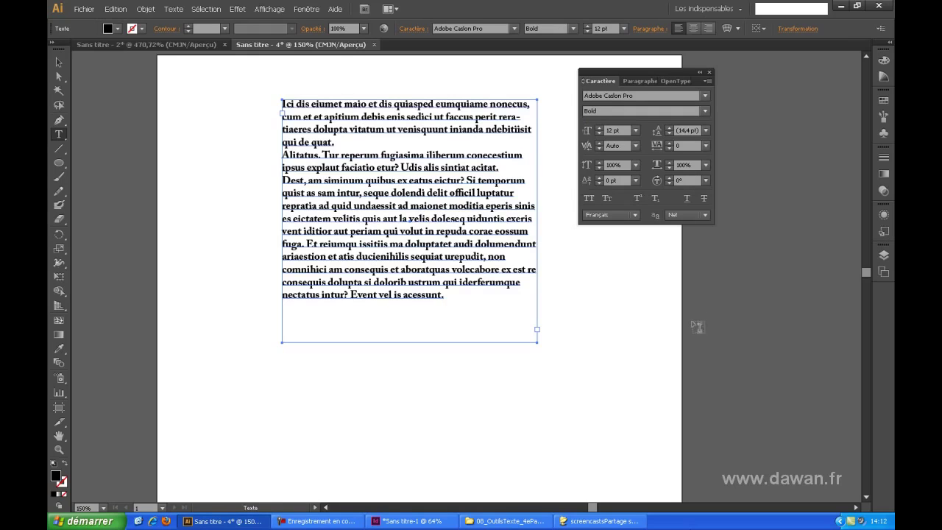
Step: Select the whole first paragraph of the text block and set its font size to 24 pt
left_click(611, 131)
left_click(342, 143)
left_click(339, 144, "ctrl")
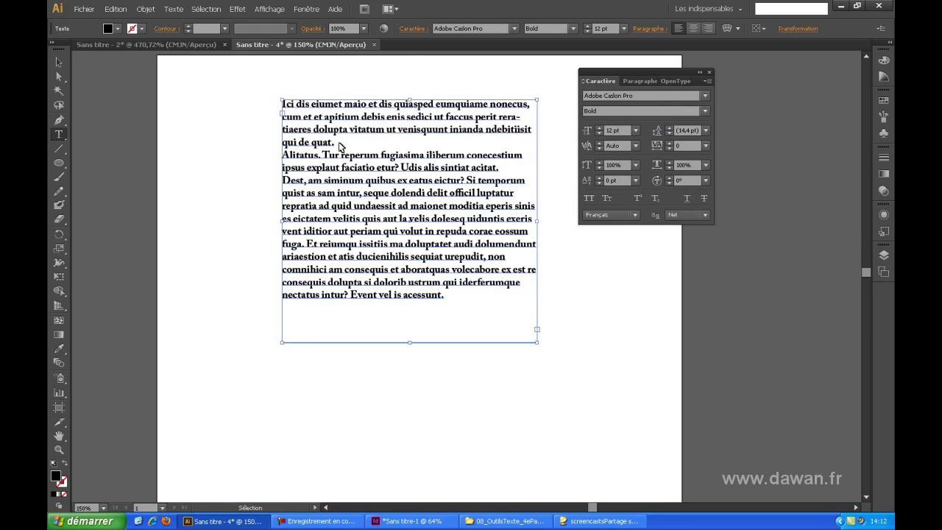
triple_click(335, 139)
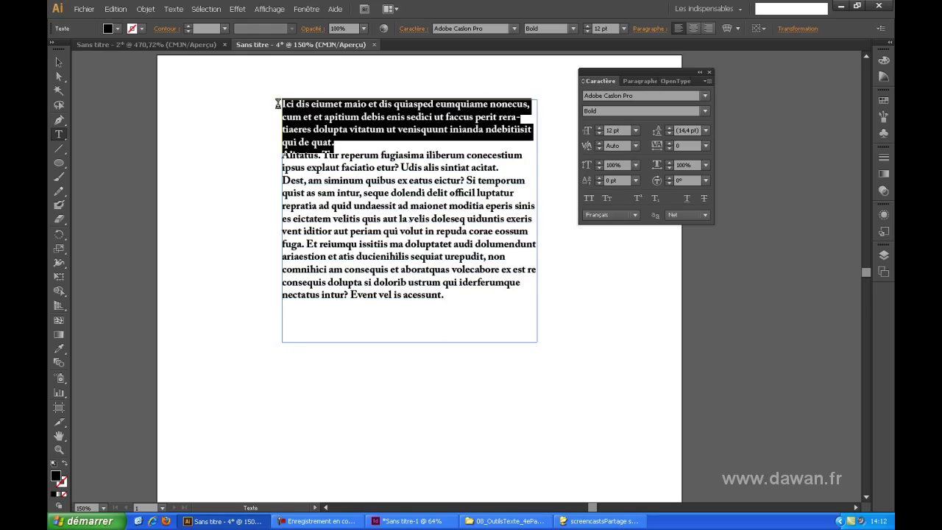
left_click(613, 130)
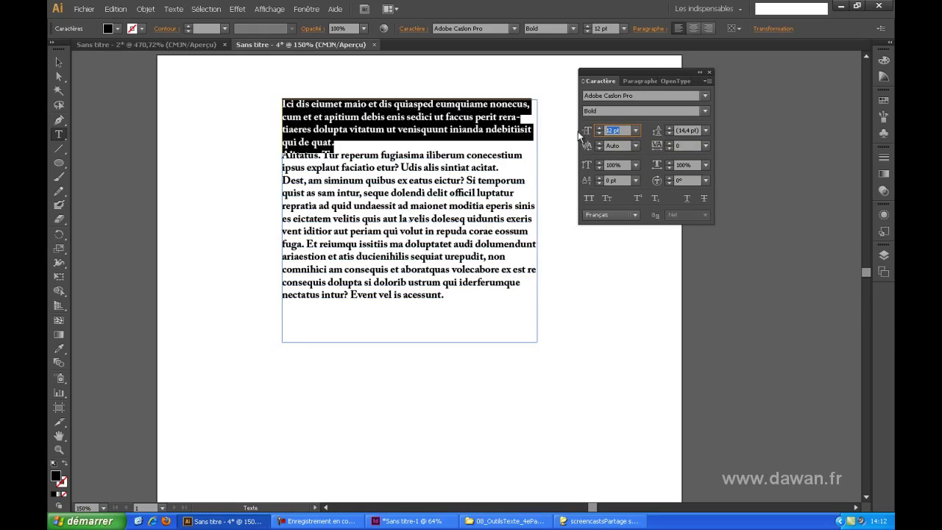
left_click(637, 130)
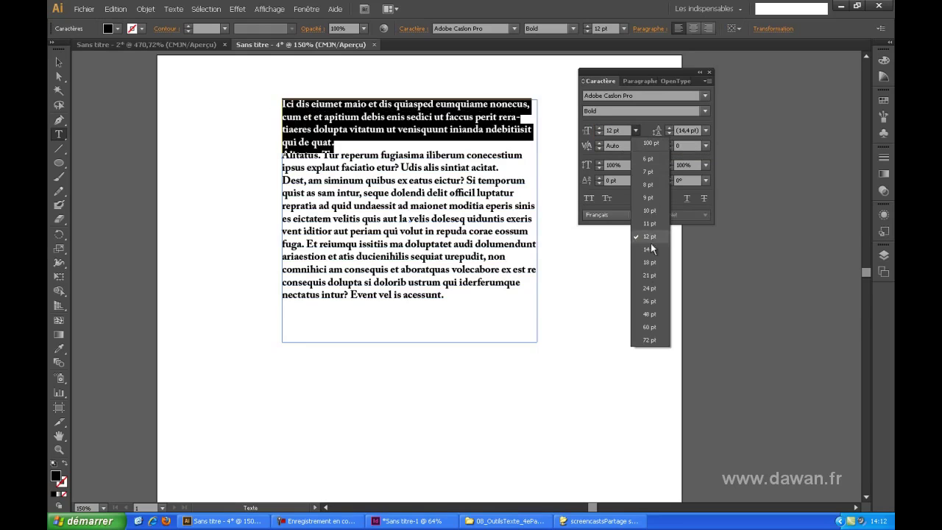
left_click(651, 288)
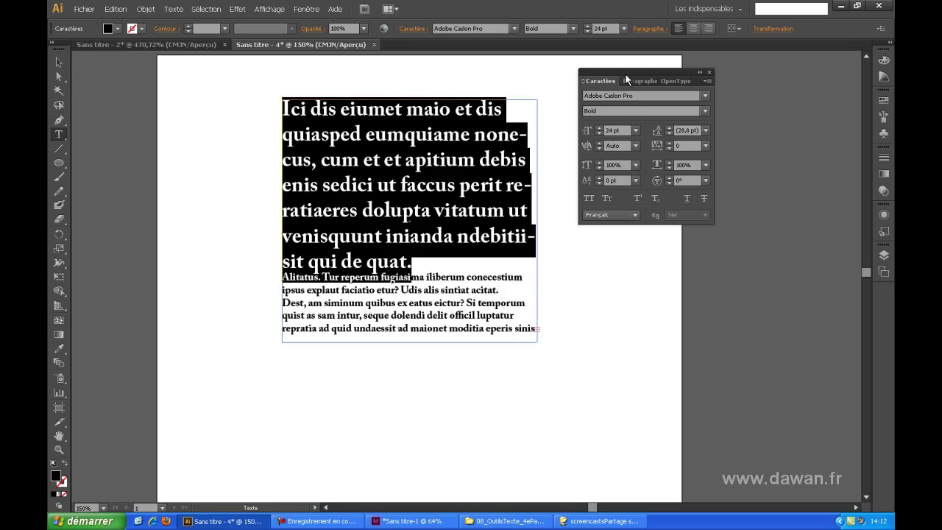
Step: Set the first paragraph's font size to the custom value of 19 pt and deselect the text
left_click_drag(624, 132, 590, 133)
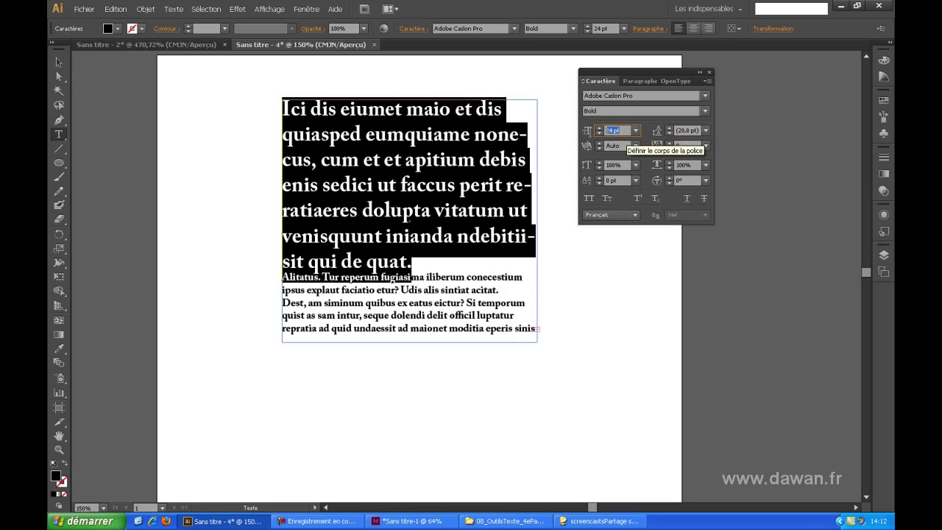
type("19")
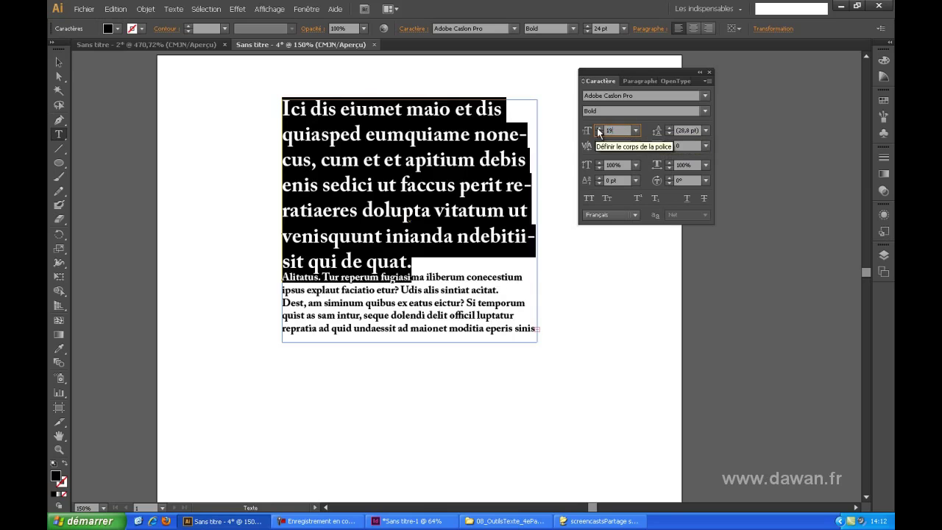
key("Return")
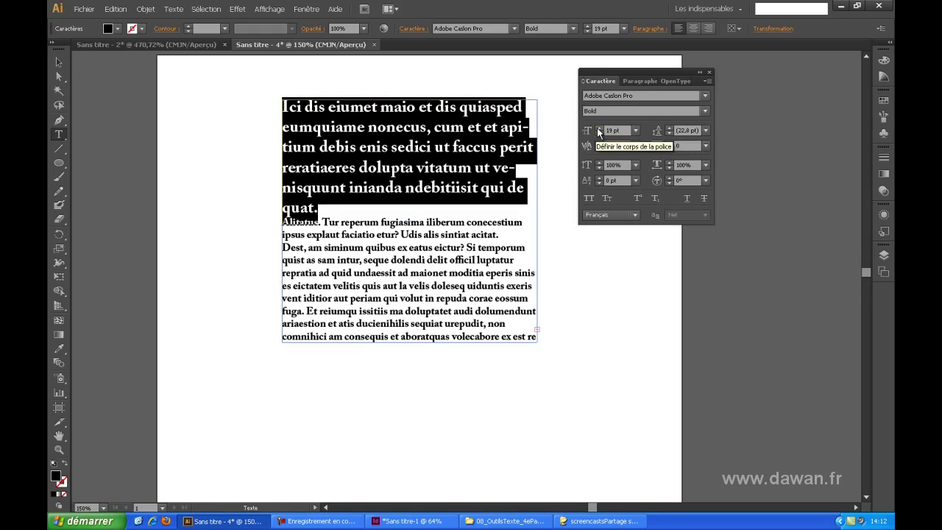
left_click(409, 210)
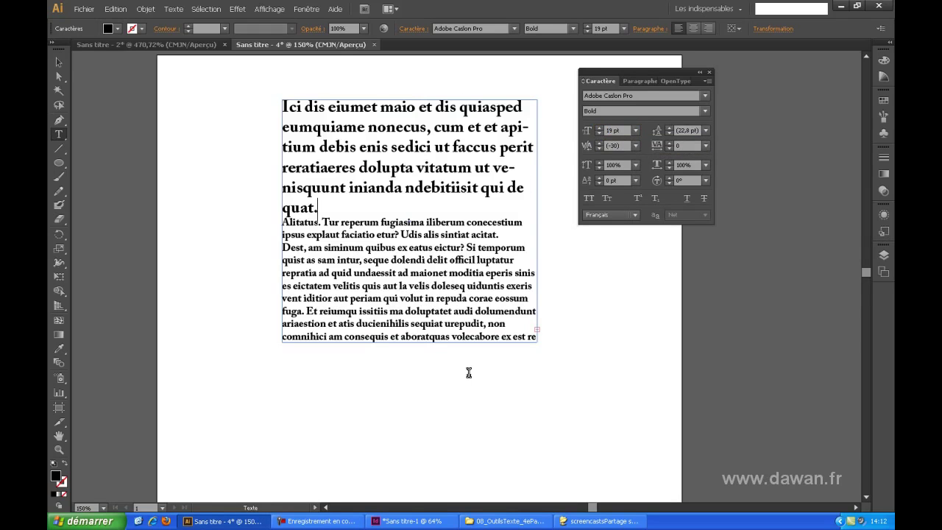
Step: Reselect the whole first paragraph and view the leading values available for it
left_click_drag(331, 211, 263, 84)
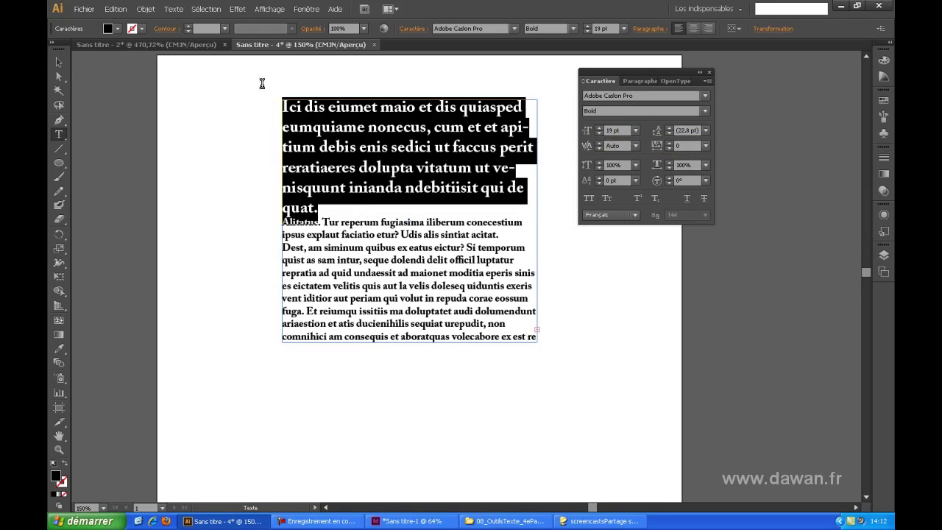
left_click(376, 193)
left_click_drag(338, 209, 242, 111)
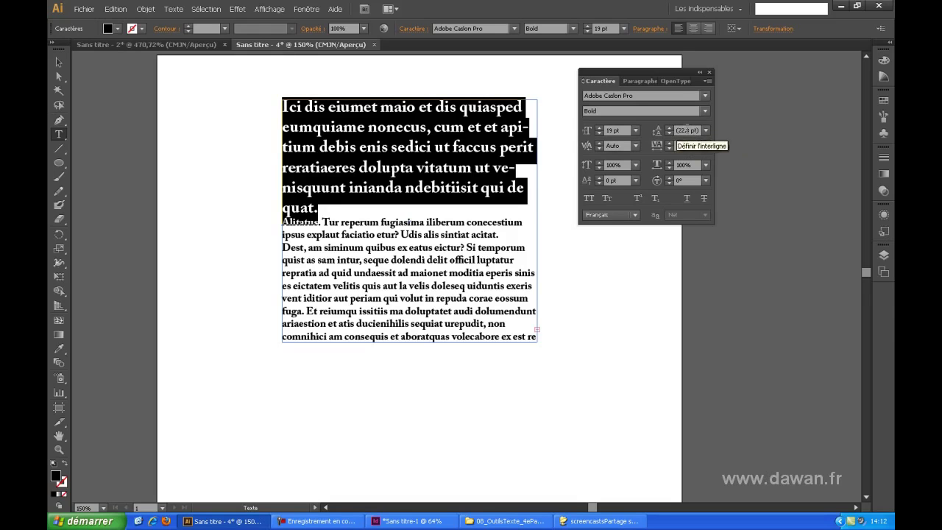
left_click(705, 131)
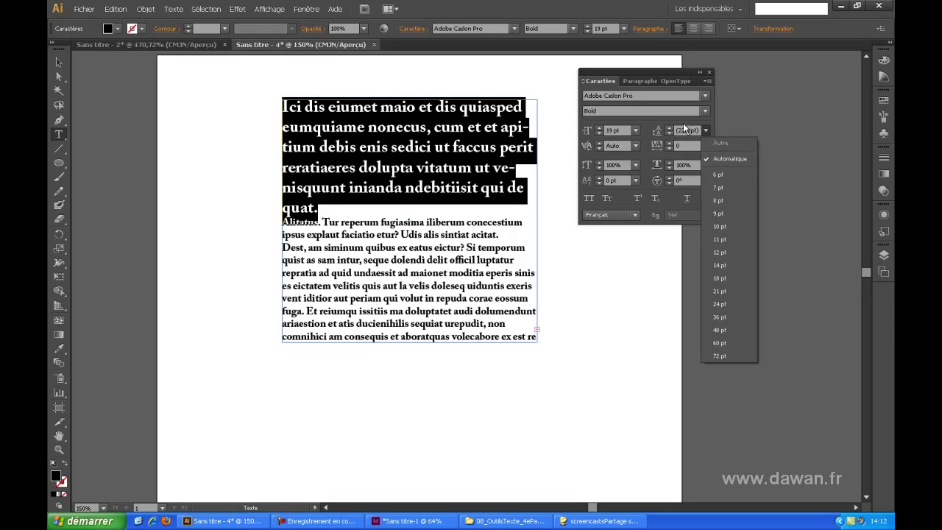
left_click(634, 137)
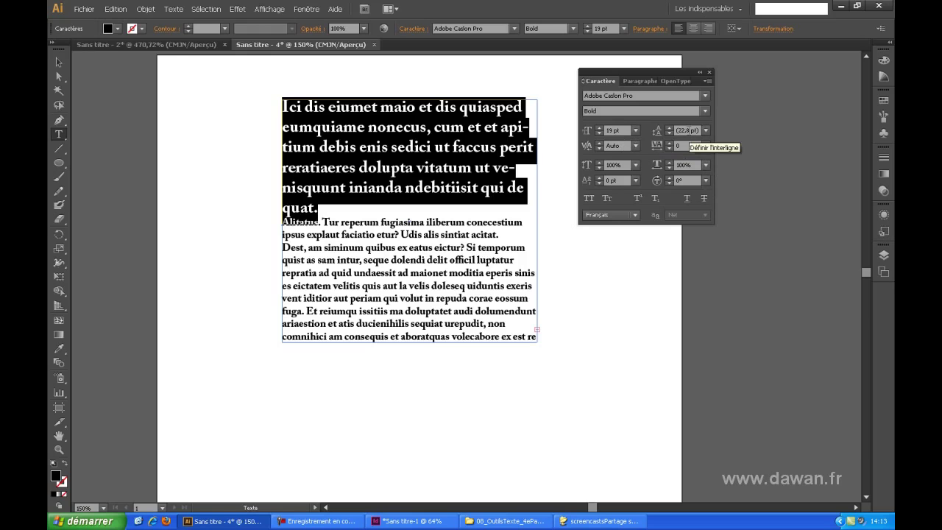
Step: Set the font size of the selected first paragraph to 10 pt
left_click(622, 131)
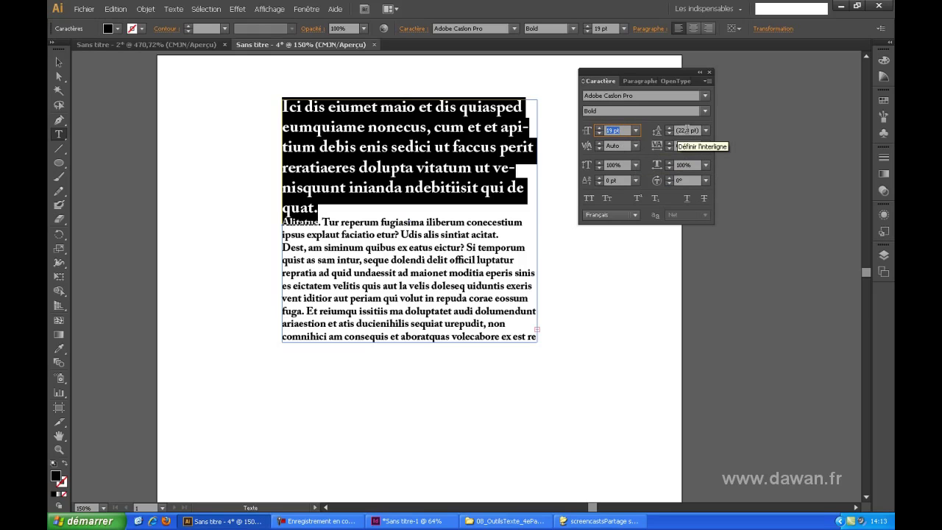
left_click(636, 130)
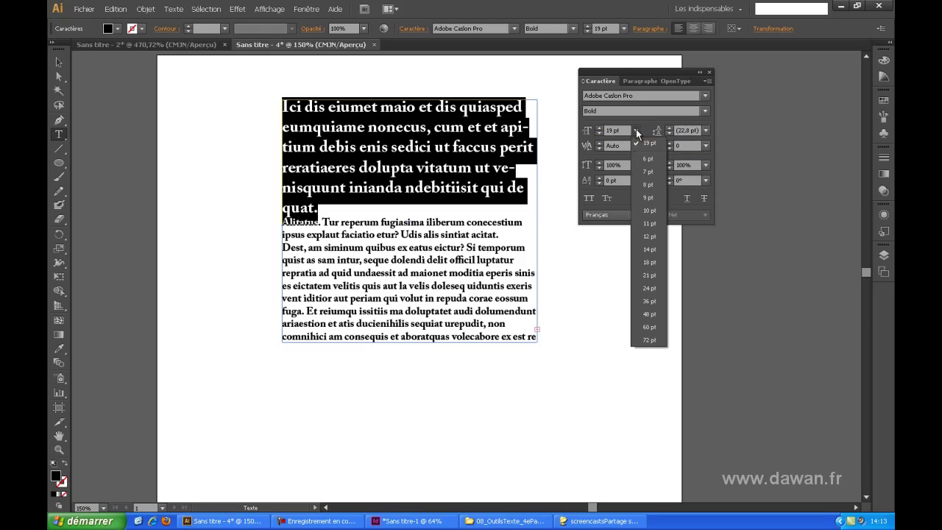
left_click(650, 211)
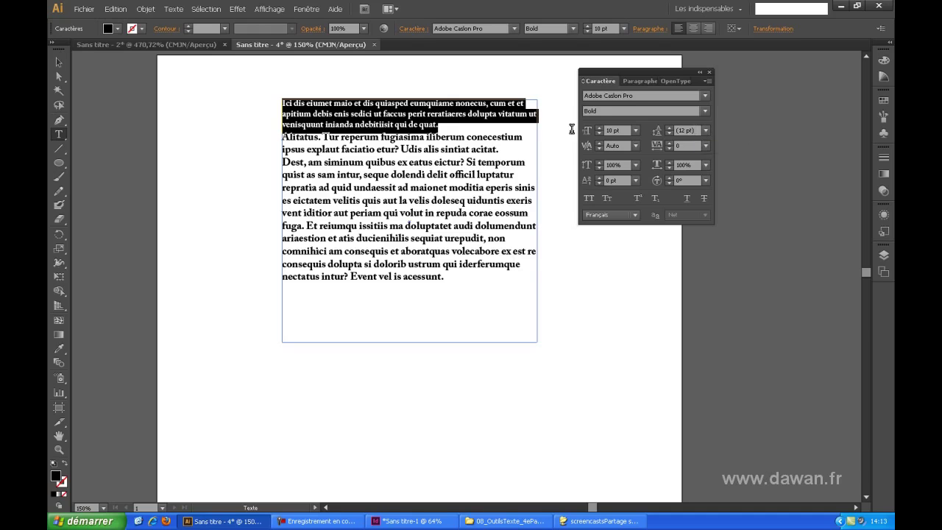
Step: Fix the selected first paragraph's leading at 12 pt, set its font size to 24 pt and deselect the text
left_click(681, 128)
key("Return")
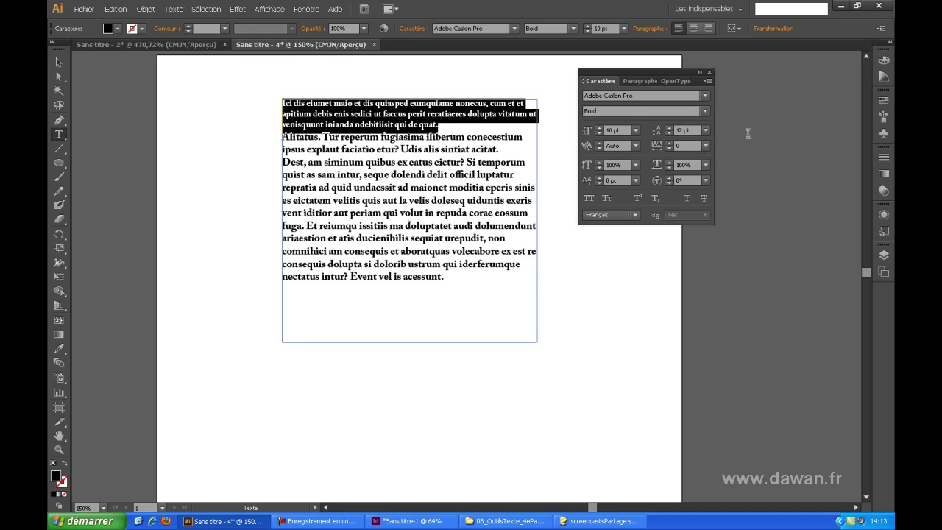
left_click(636, 131)
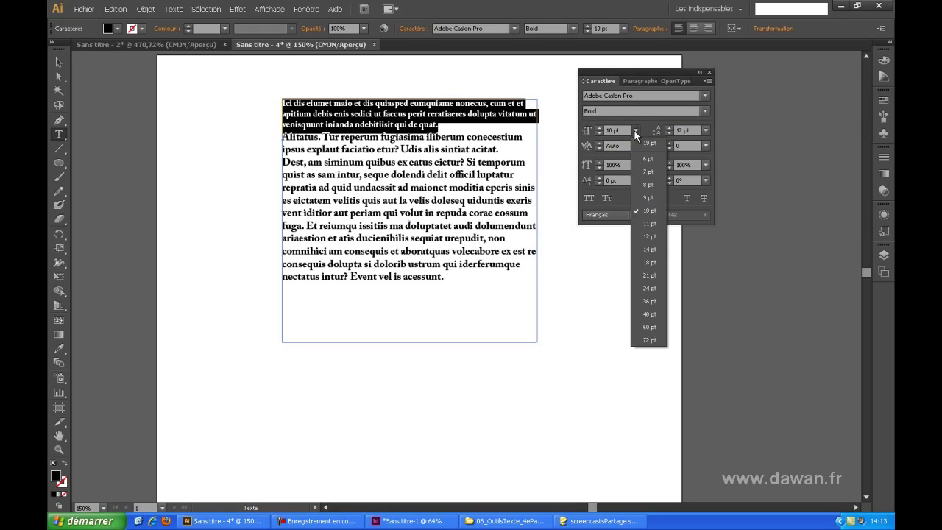
left_click(655, 286)
left_click(449, 175)
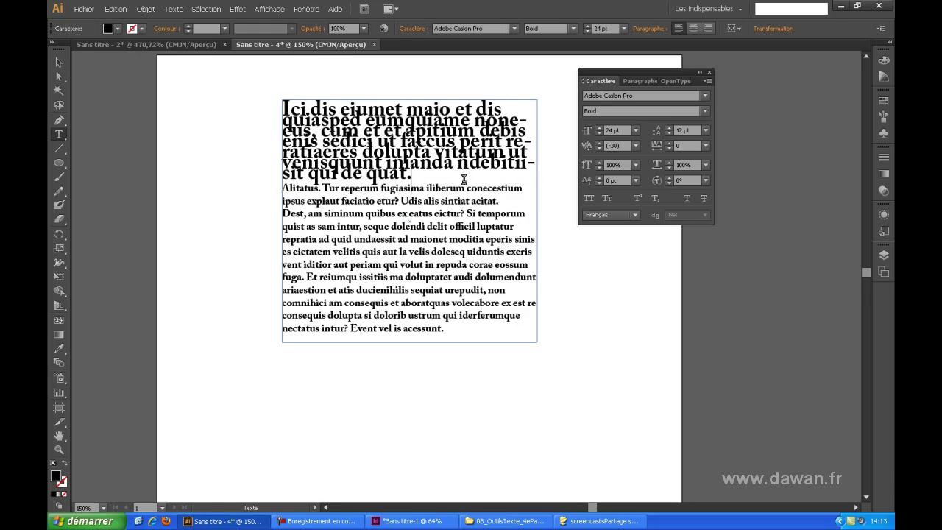
Step: Reselect the whole first paragraph and set its leading to Automatique
left_click_drag(421, 176, 237, 94)
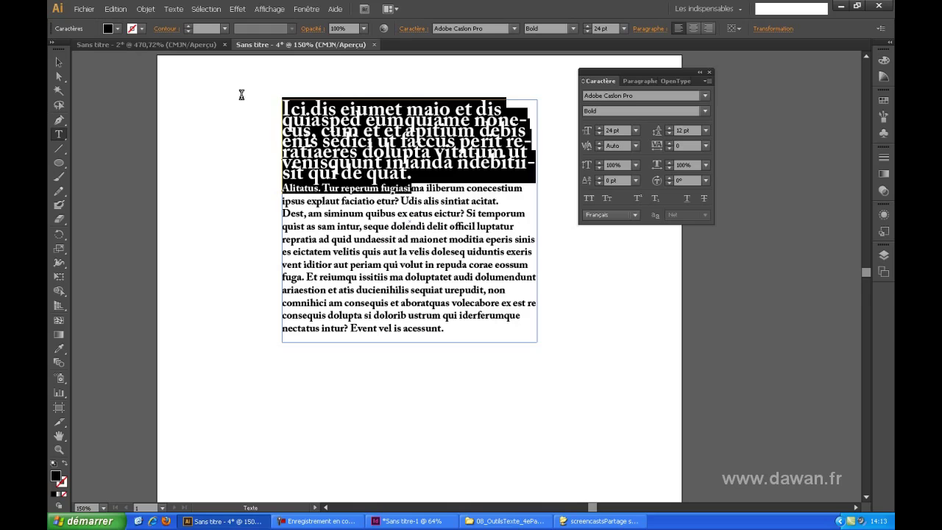
left_click(706, 132)
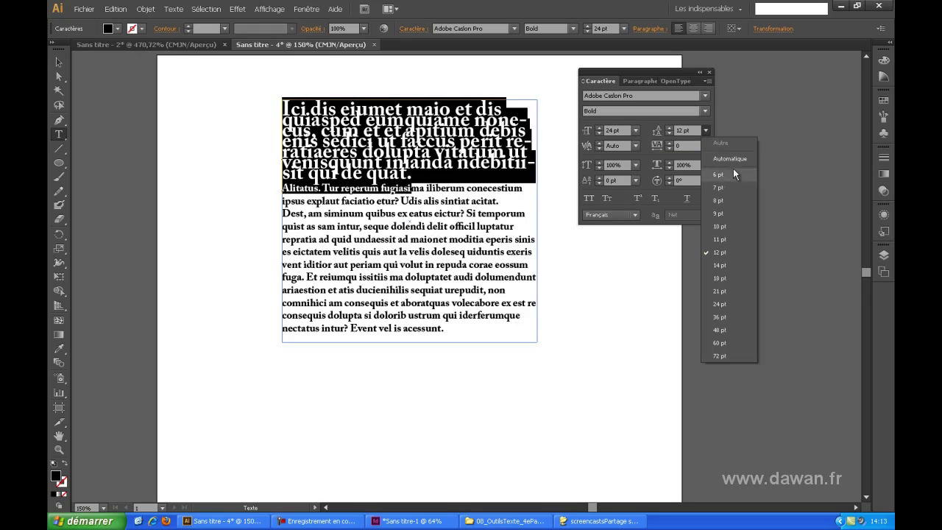
left_click(721, 159)
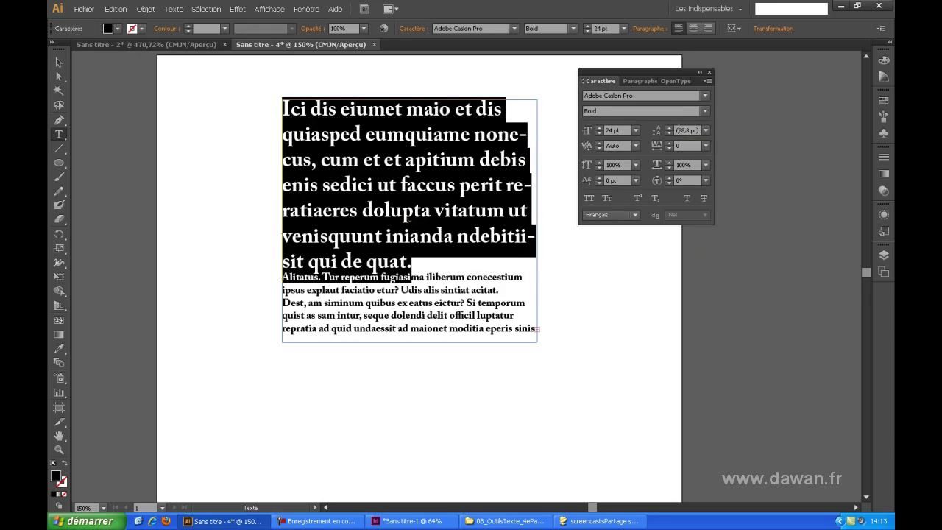
left_click_drag(678, 132, 687, 131)
Step: Set the selected first paragraph's leading to 24 pt, equal to its font size, and deselect the text
left_click(706, 130)
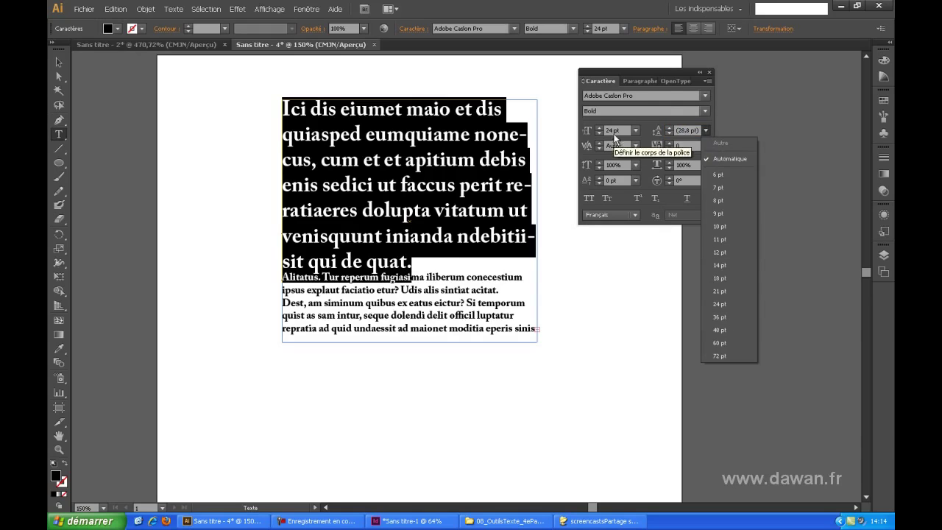
left_click(734, 308)
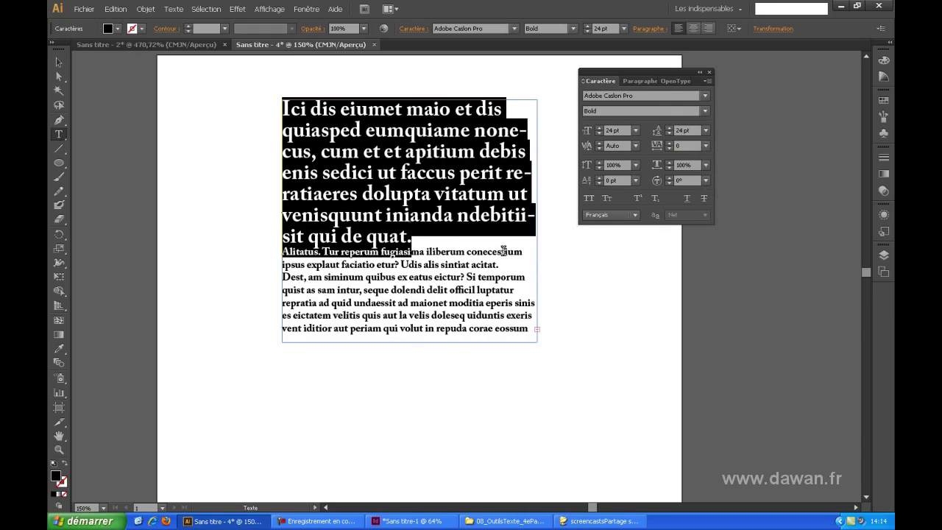
left_click(440, 241)
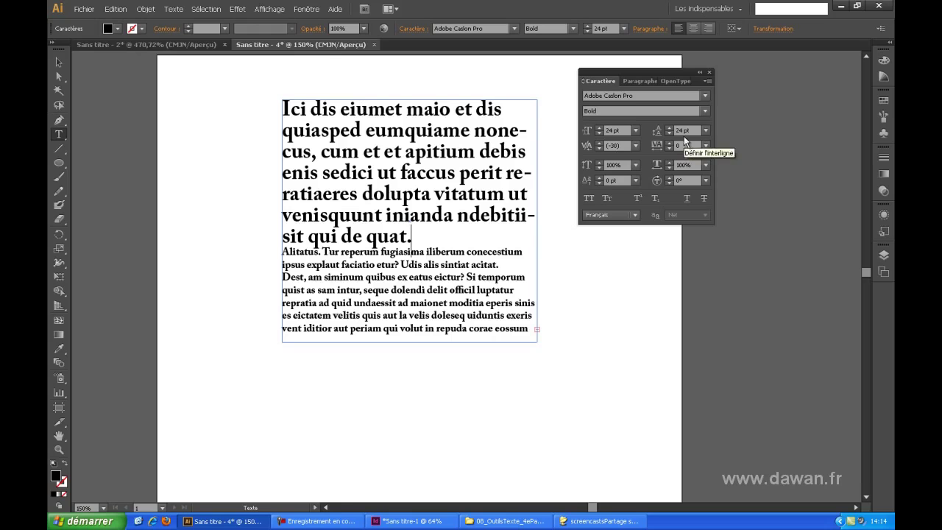
Step: Select the whole first paragraph again and tighten its leading to 8 pt
left_click_drag(421, 234, 181, 97)
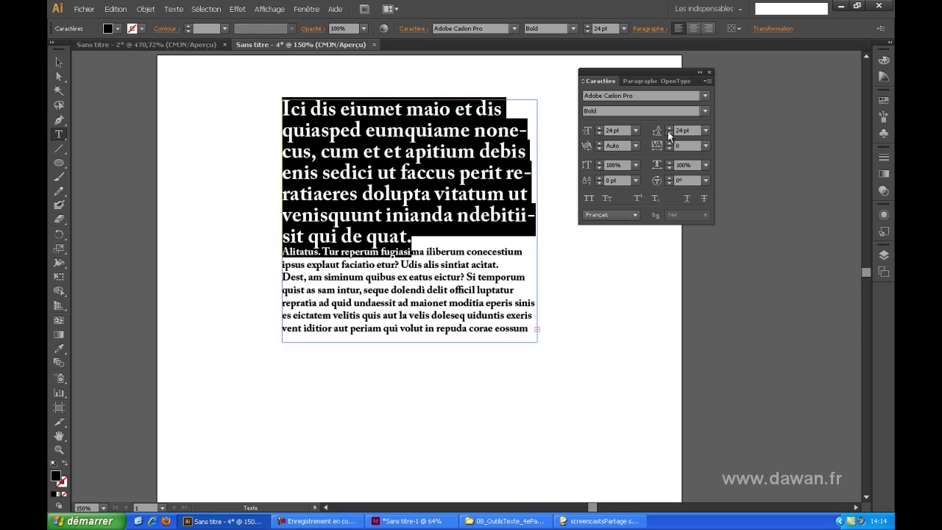
left_click(707, 130)
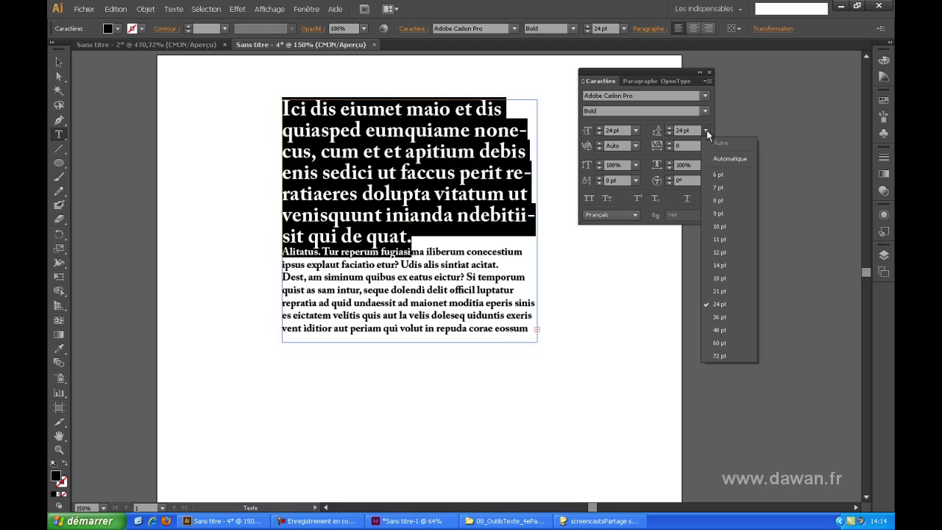
left_click(728, 201)
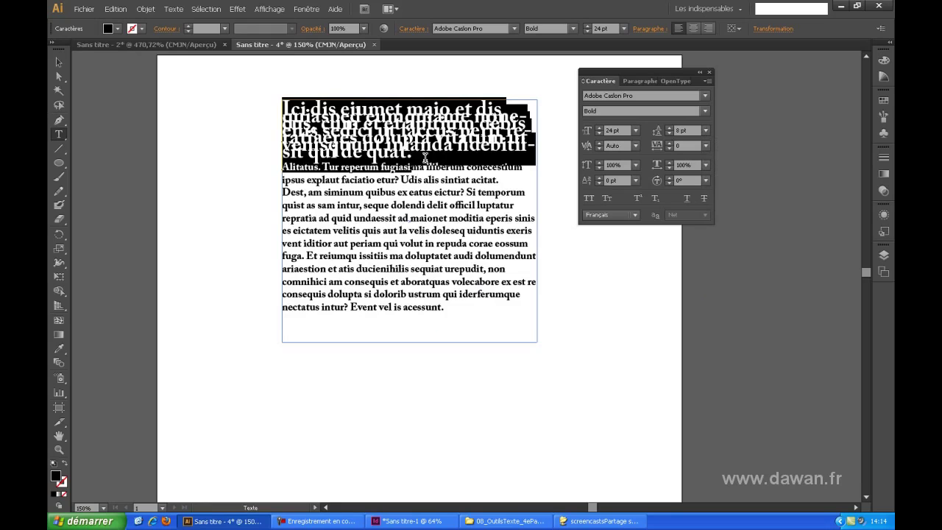
Step: Return the first paragraph's leading to Automatique, set its font size to 18 pt and deselect the text
left_click(705, 130)
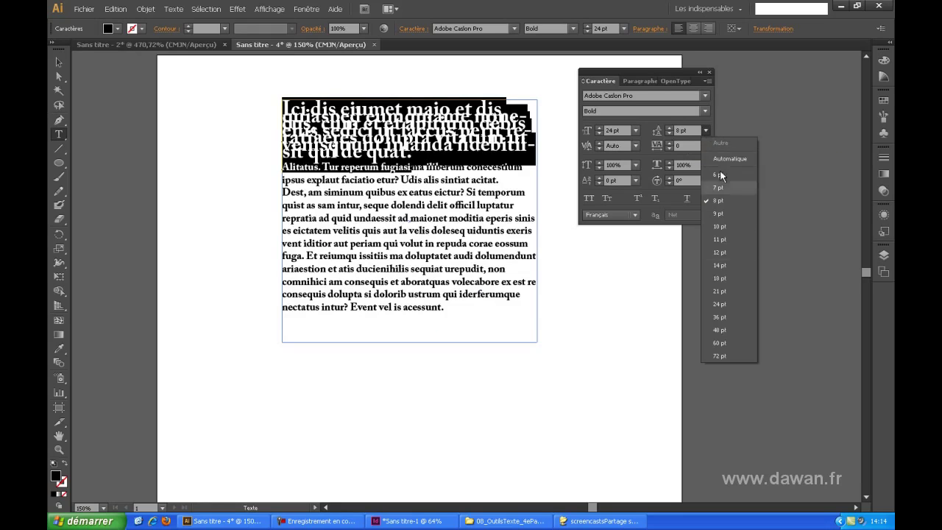
left_click(721, 159)
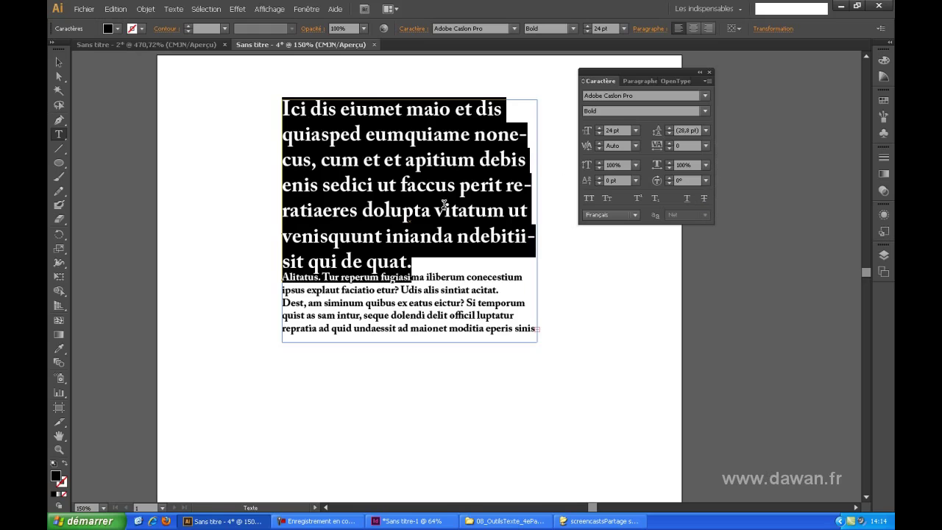
left_click(636, 130)
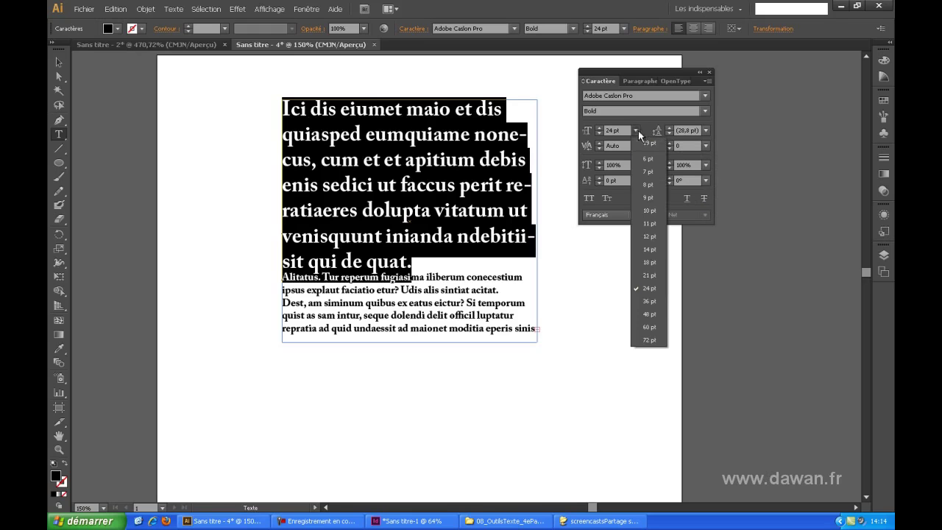
left_click(655, 262)
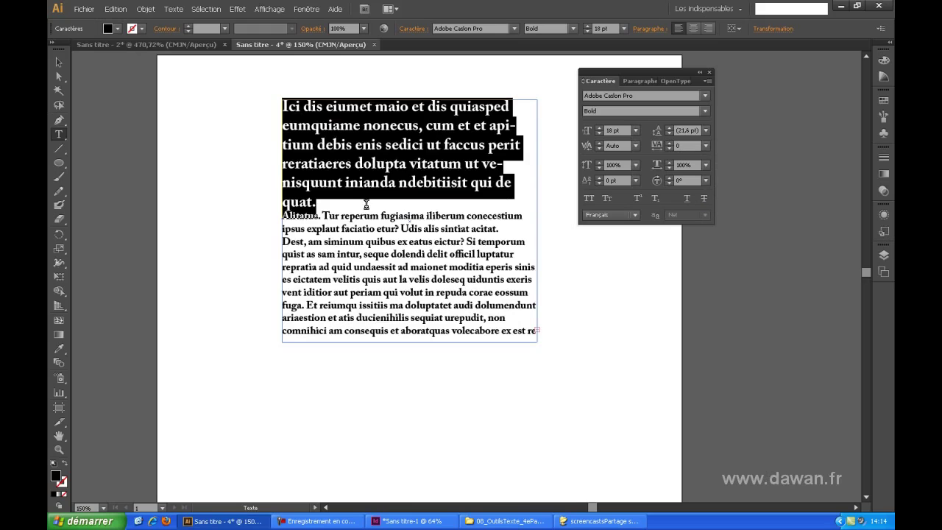
left_click(366, 204)
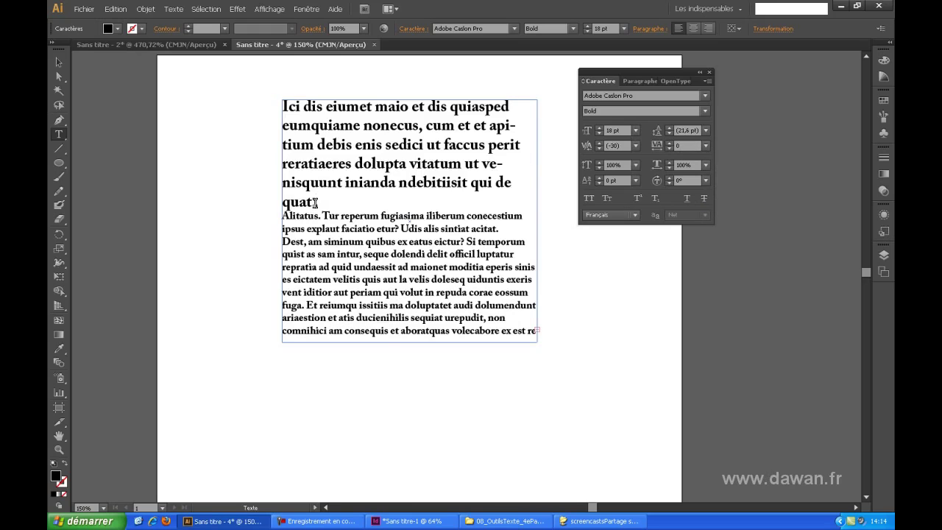
Step: Reselect the whole first paragraph, try a tracking of -50 on it and settle on a tracking of 50
left_click_drag(316, 203, 270, 97)
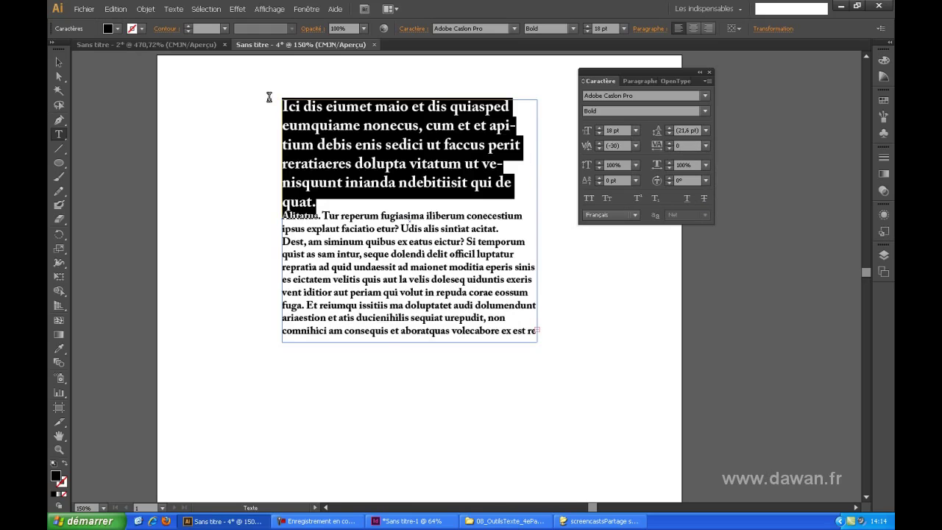
left_click(706, 145)
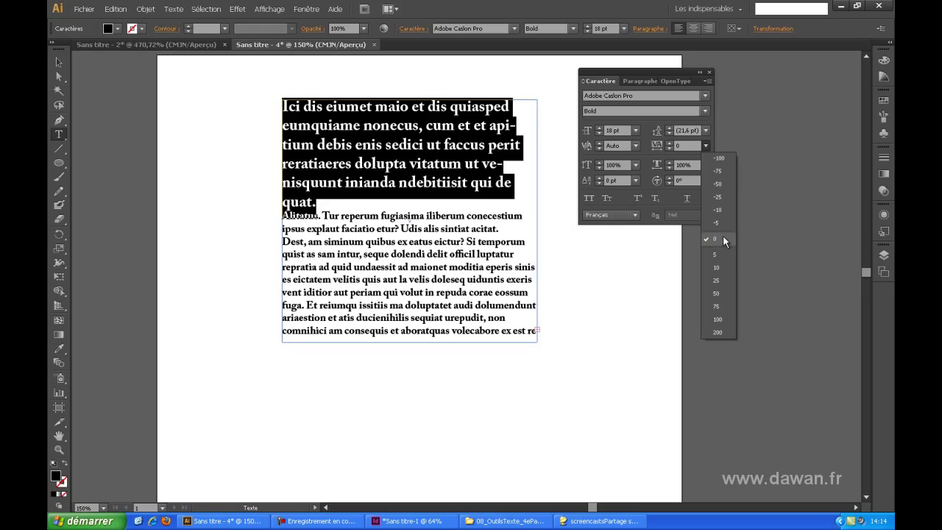
left_click(725, 181)
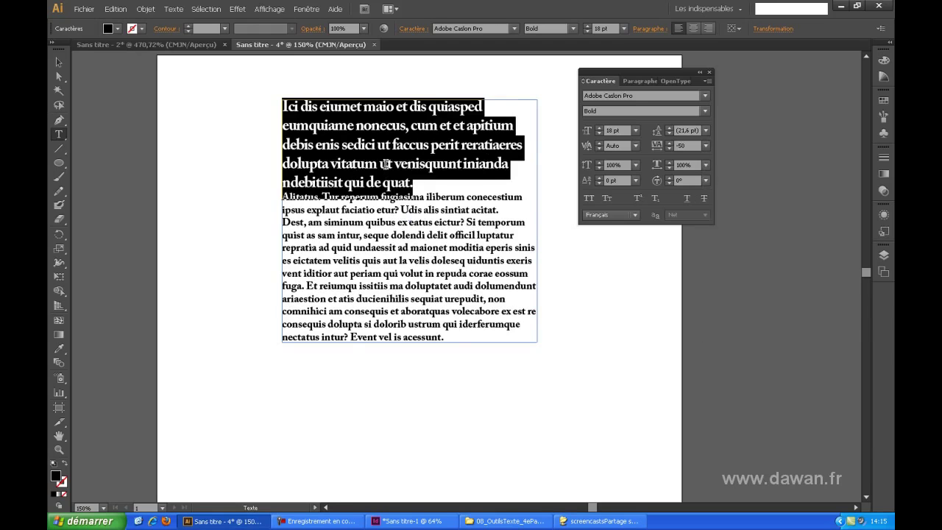
left_click(707, 146)
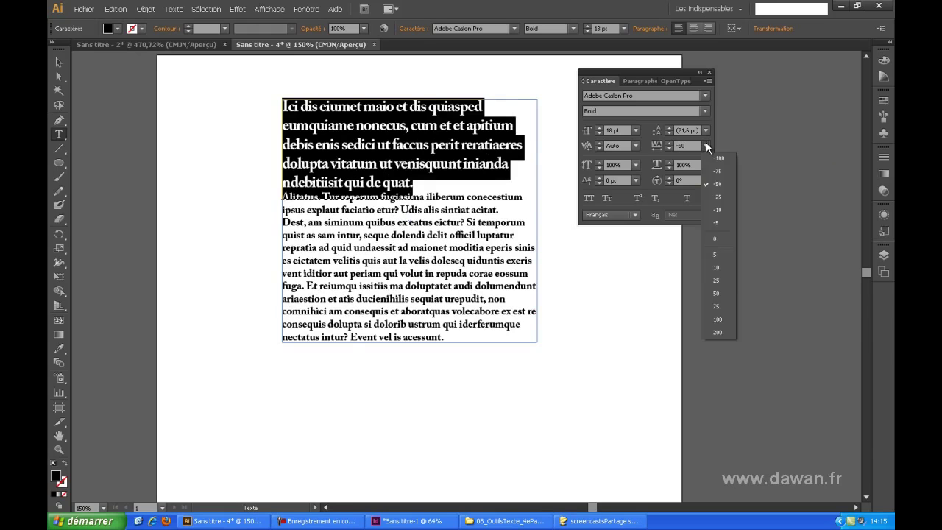
left_click(730, 292)
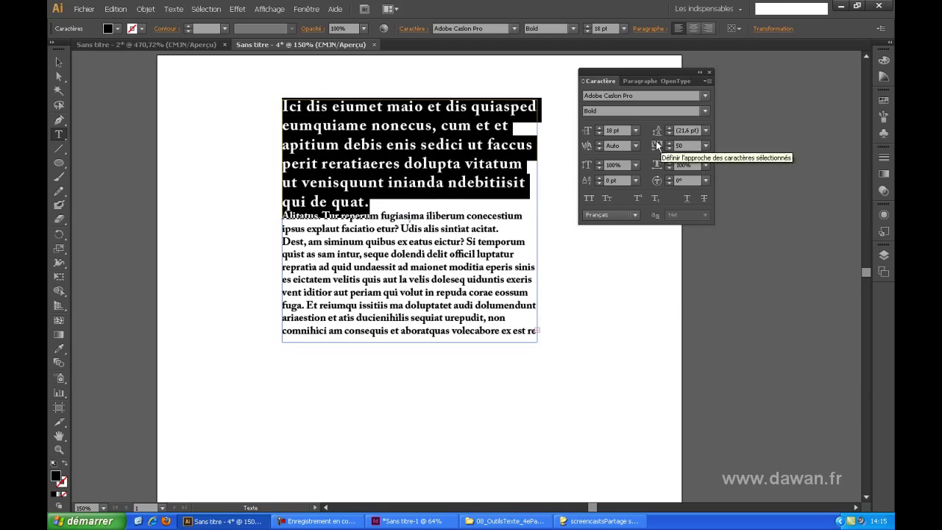
Step: View the kerning options available for the selected first paragraph and close the list without choosing one
left_click(618, 146)
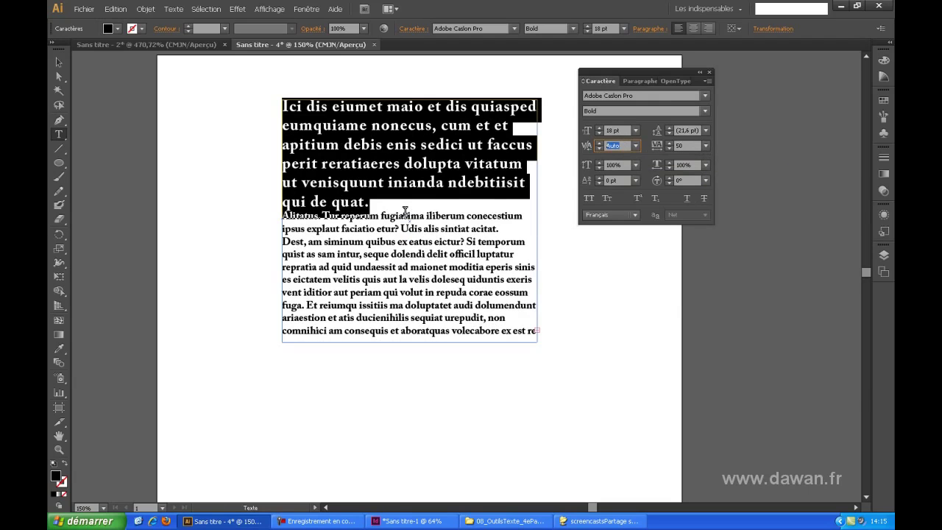
left_click(636, 146)
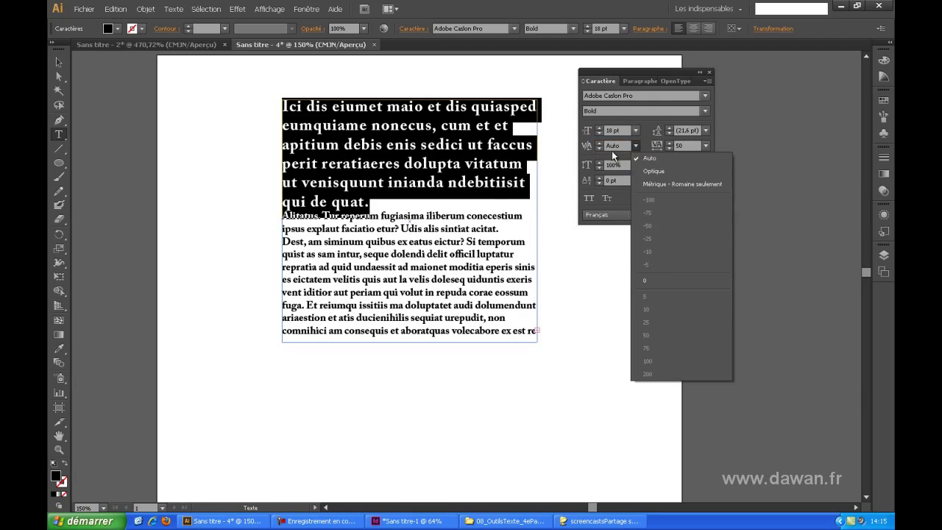
left_click(461, 184)
Step: Place the text cursor between the n and d of "ndebitiisit" and try a kerning of -50 and one of 50 there
left_click(461, 182)
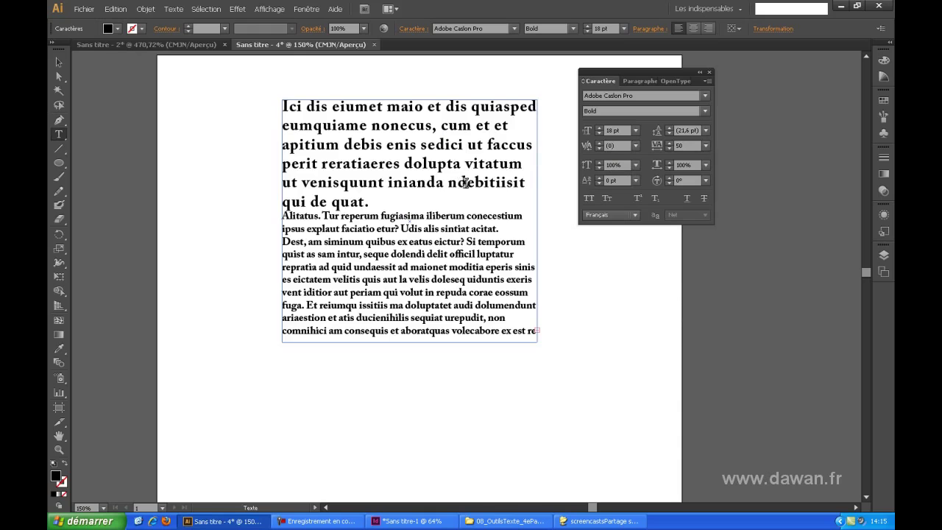
left_click(635, 146)
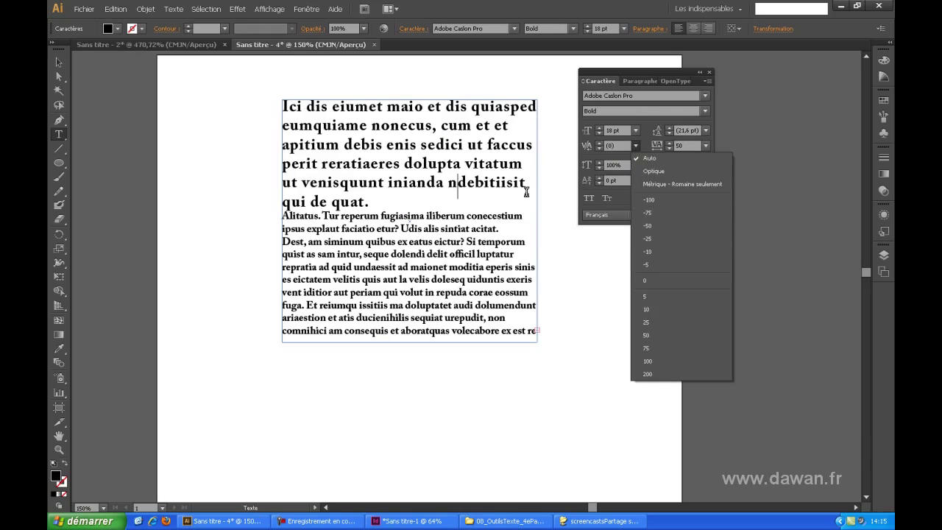
left_click(653, 227)
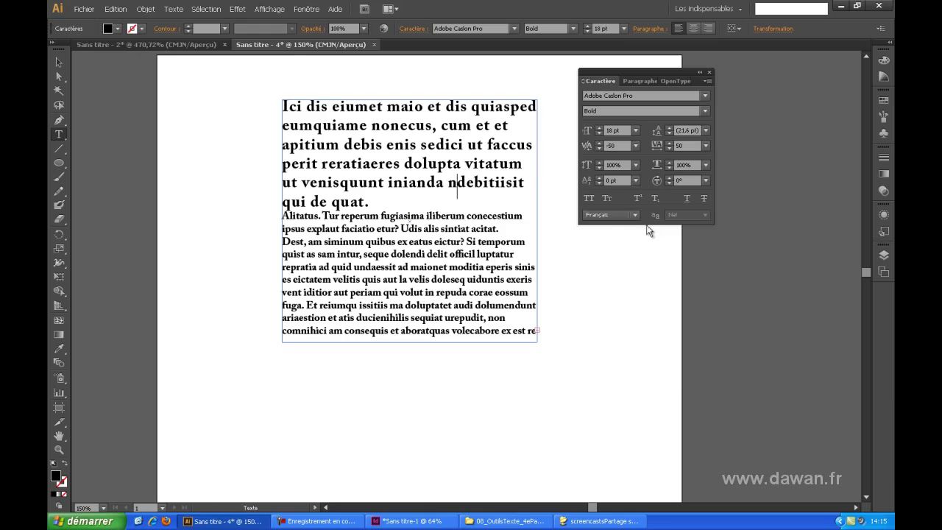
left_click(636, 146)
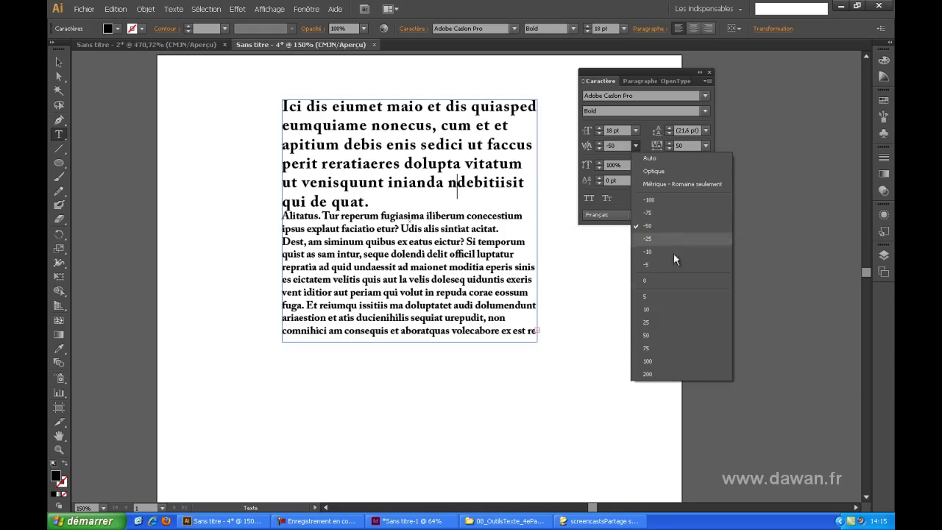
left_click(676, 335)
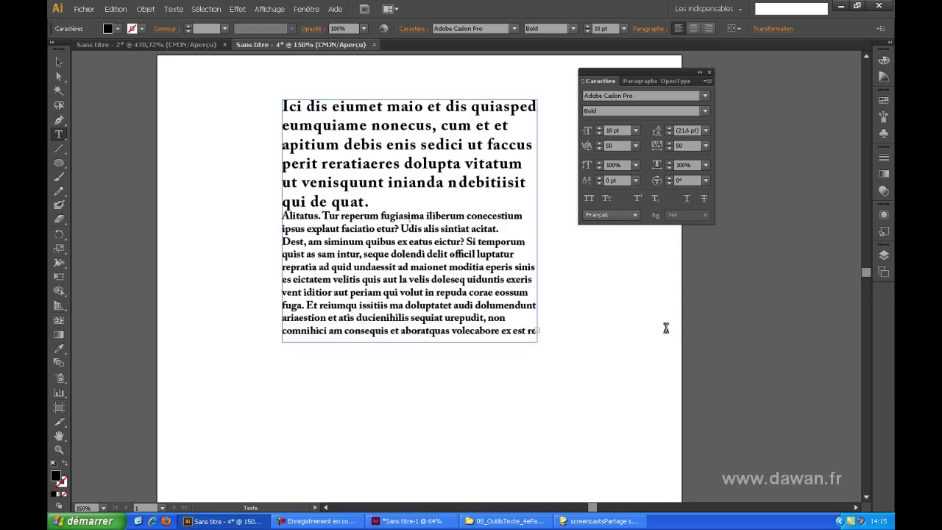
Step: Select the whole first paragraph, reset its kerning to Auto and deselect the text
left_click_drag(398, 203, 253, 110)
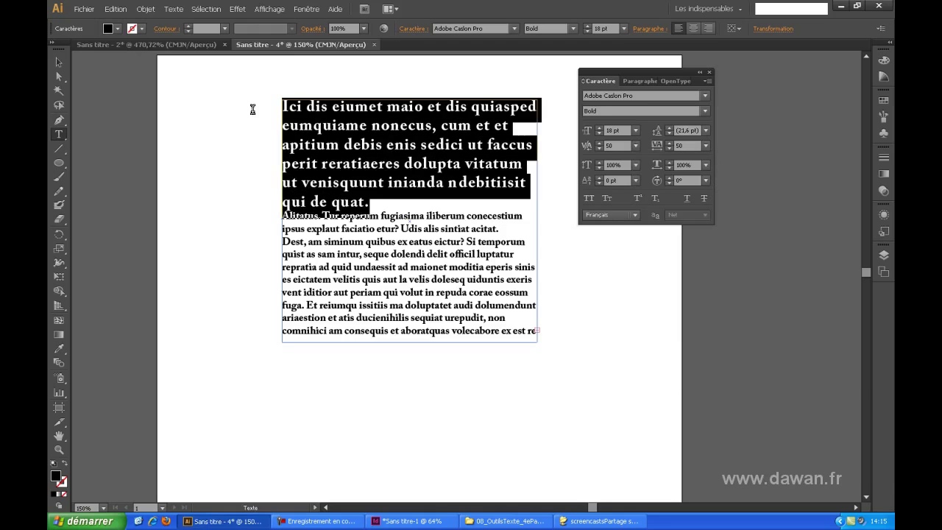
left_click(637, 145)
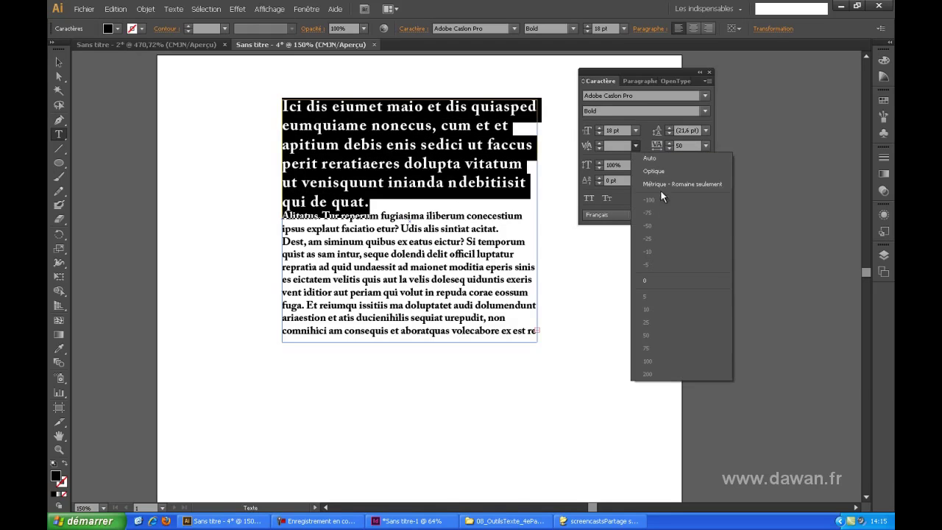
left_click(653, 161)
left_click(439, 200)
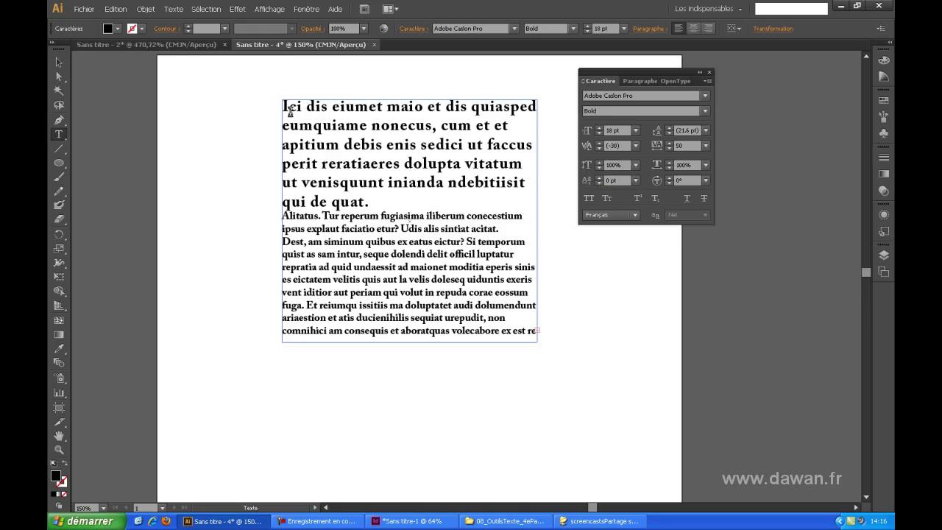
Step: Set the vertical scale of the first paragraph's initial letter I to 200% and reselect that letter
left_click_drag(290, 110, 280, 110)
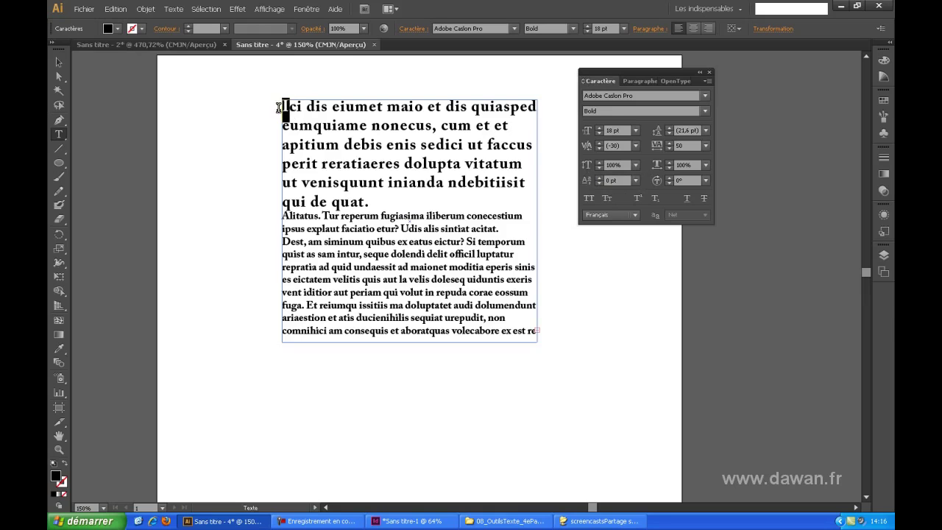
left_click(608, 165)
key("Return")
left_click(303, 114)
left_click_drag(283, 107, 292, 120)
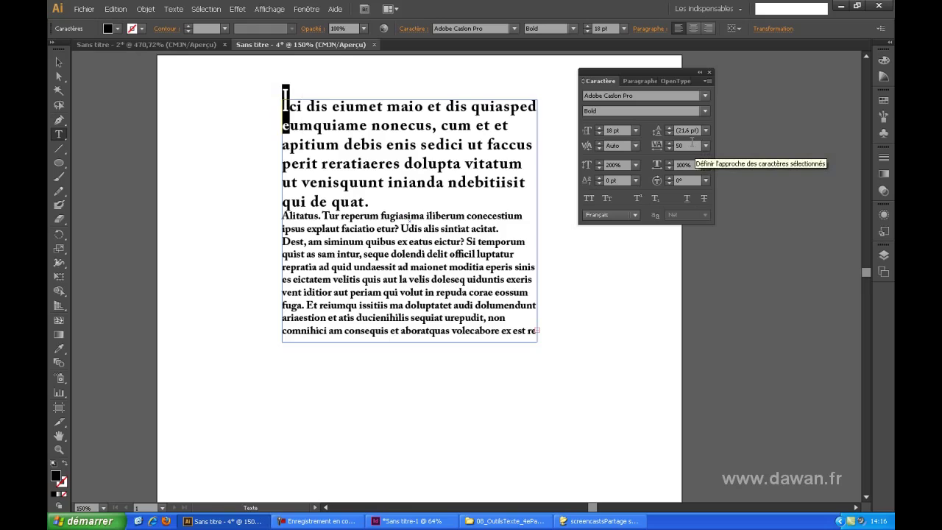
Step: Set the font size of the second paragraph's initial letter A to 24 pt and deselect it
left_click(287, 218)
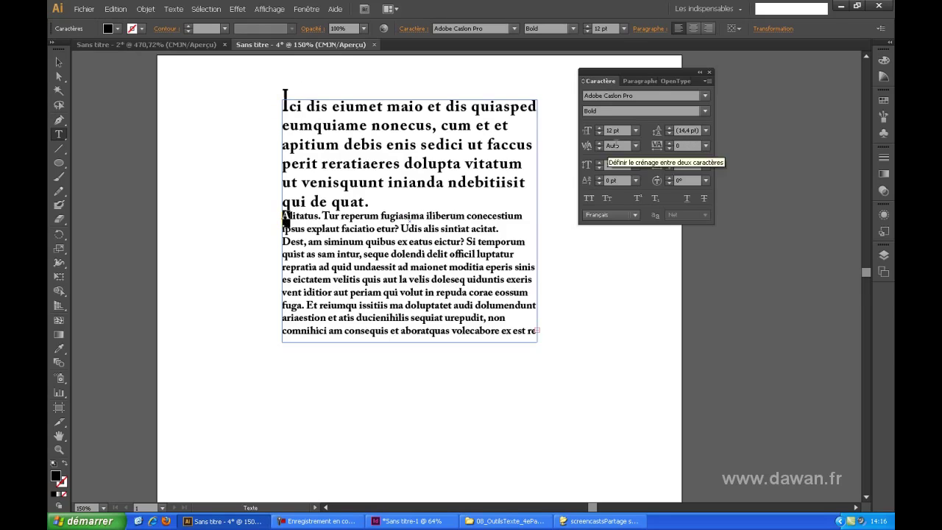
left_click(636, 131)
left_click(649, 262)
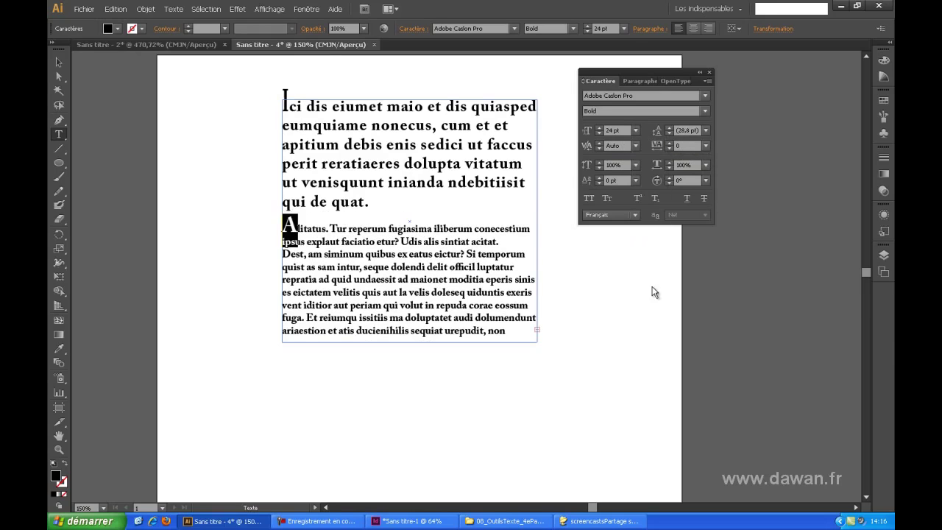
left_click(328, 201)
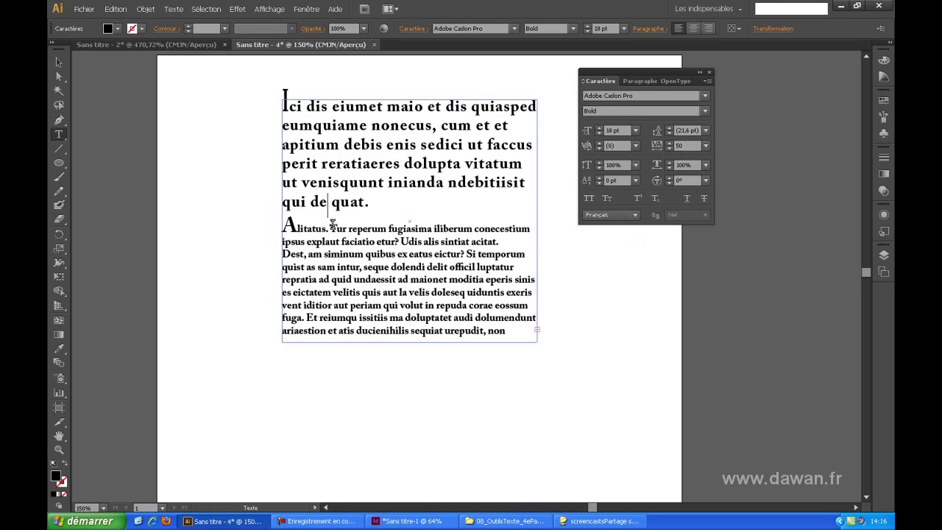
Step: Set the horizontal scale of the first paragraph's initial letter I to 200%
left_click_drag(290, 104, 282, 105)
left_click(661, 165)
type("200")
key("Return")
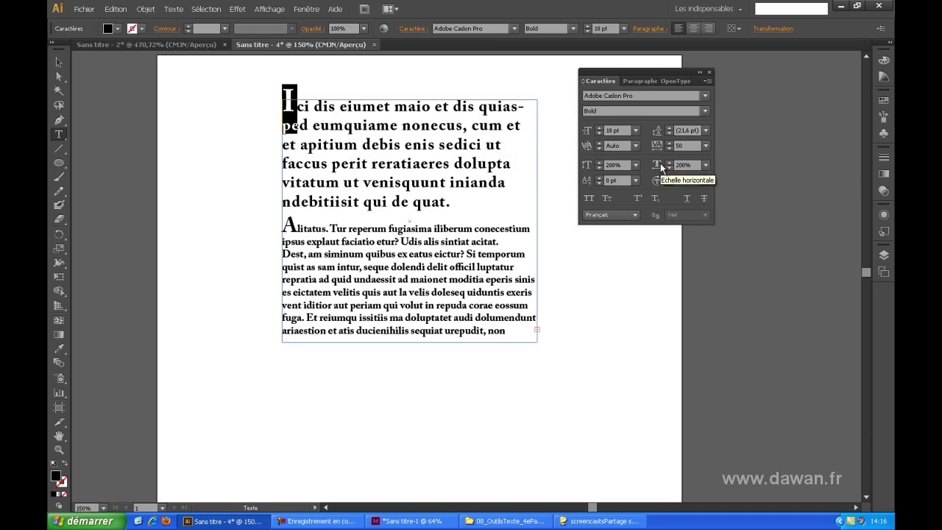
left_click_drag(299, 111, 276, 104)
Step: Raise the letter i in "eiumet" on the first line with a positive baseline shift
left_click(351, 108)
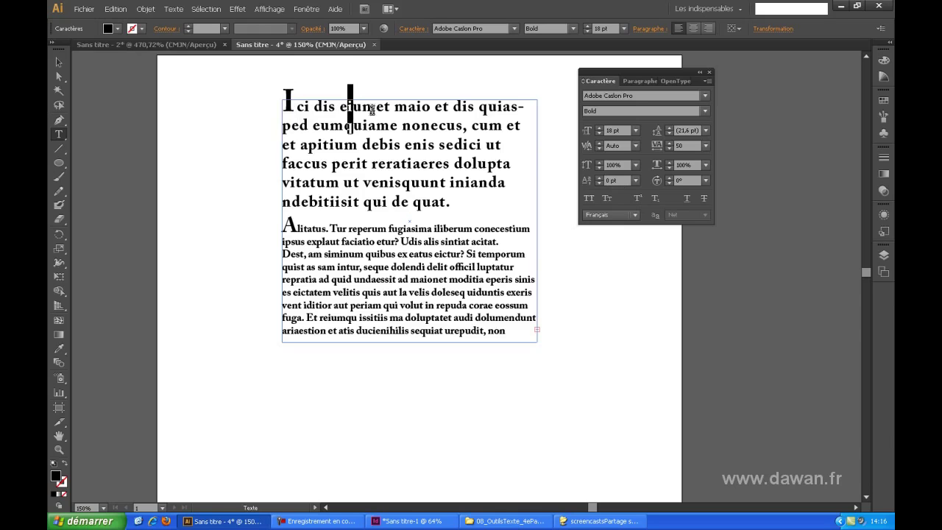
left_click(610, 179)
key("Return")
Step: Set the baseline shift of the letter m in "eiumet" to -10 pt and deselect it
left_click_drag(363, 106, 377, 106)
left_click(609, 182)
type("-13")
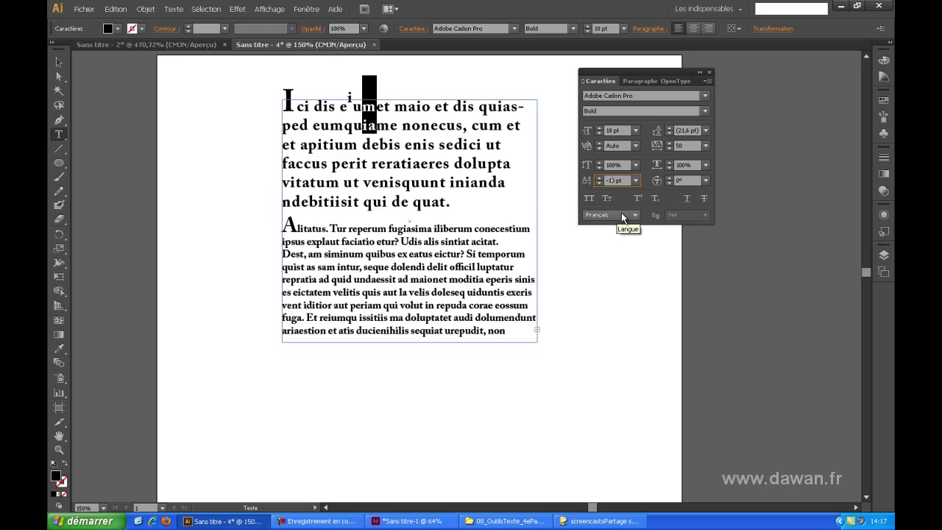
key("Return")
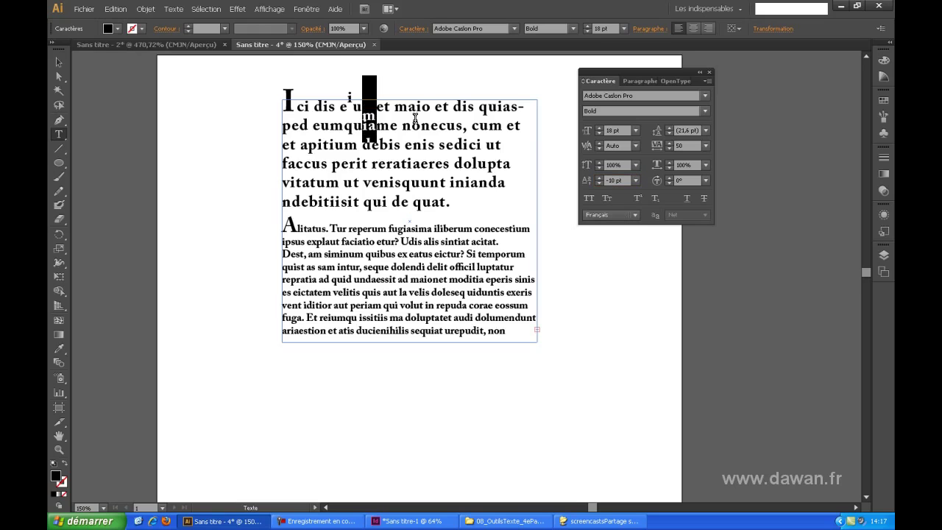
left_click(415, 118)
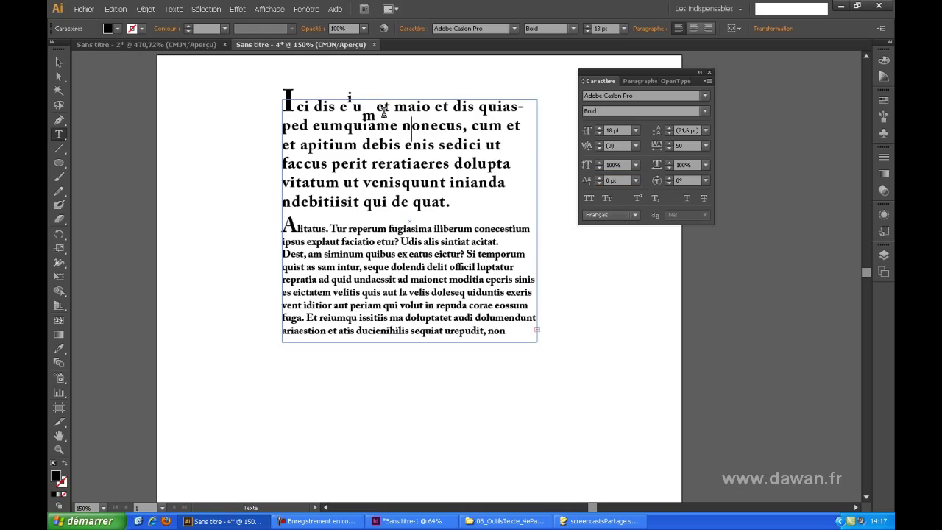
left_click_drag(390, 113, 322, 110)
left_click(391, 113)
left_click_drag(347, 102, 376, 112)
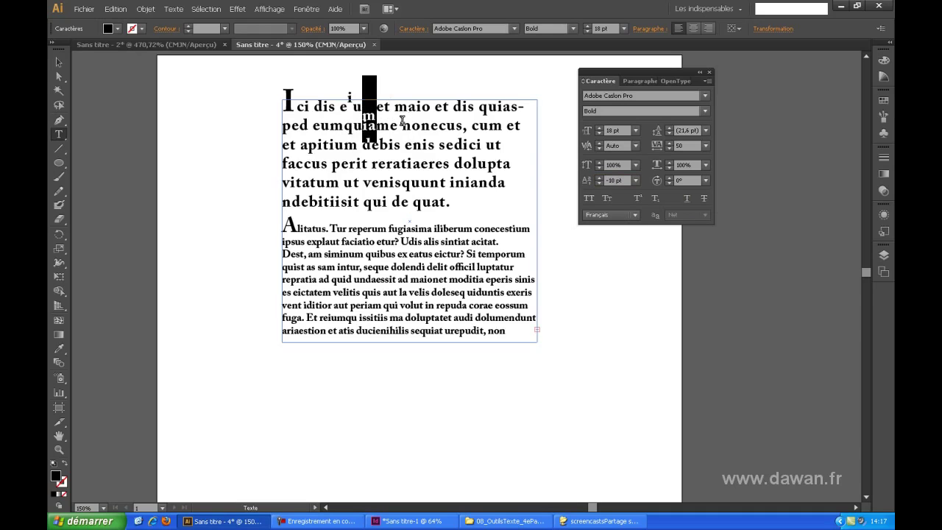
left_click(414, 121)
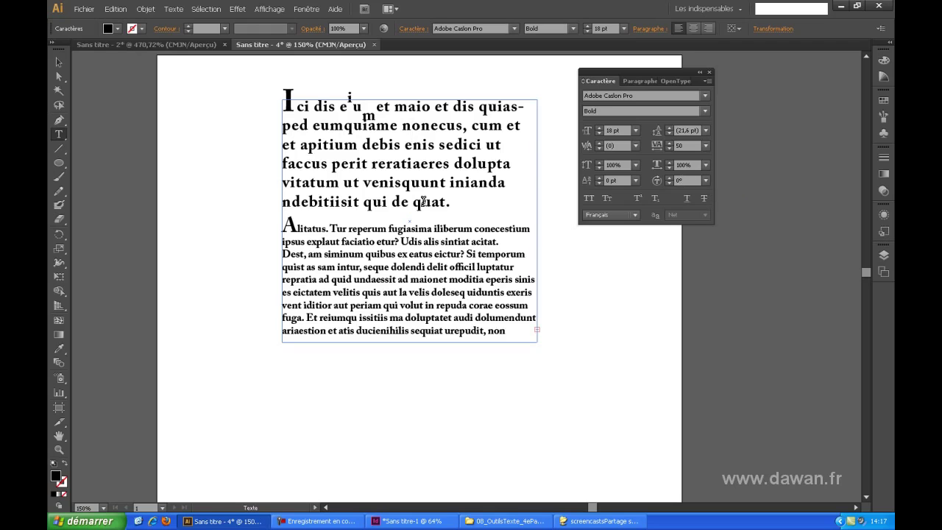
Step: Set the character rotation of the word "quat" at the end of the first paragraph to 30° and deselect it
left_click_drag(413, 202, 446, 203)
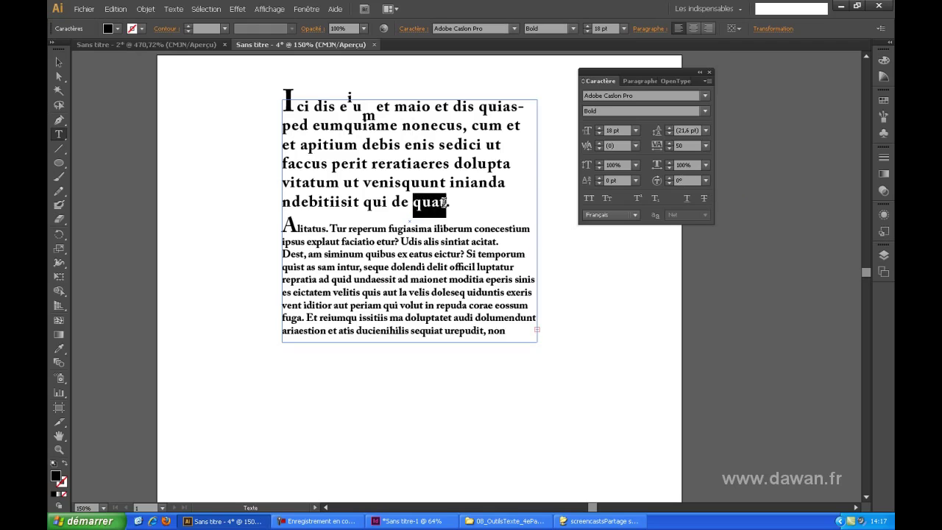
left_click(669, 178)
left_click(669, 178)
left_click(669, 179)
left_click(669, 178)
left_click(669, 178)
left_click(672, 184)
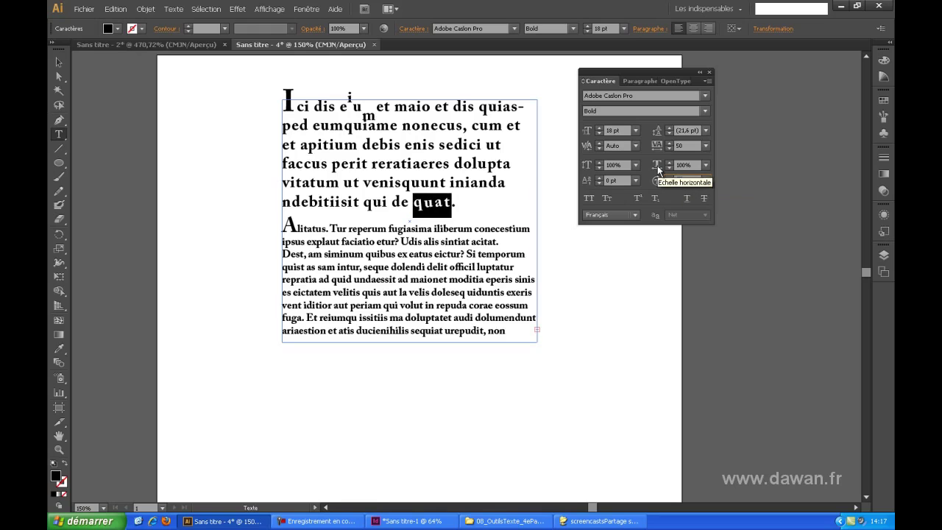
key("Return")
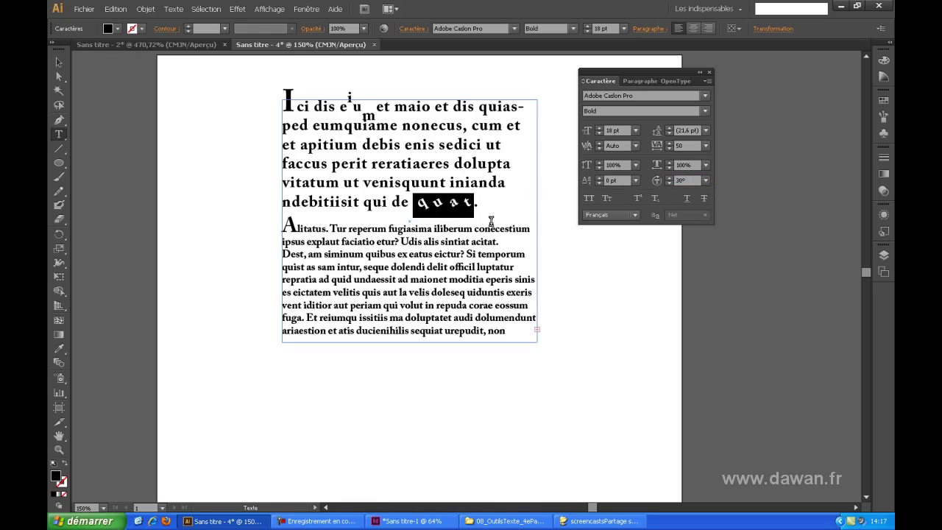
left_click(448, 226)
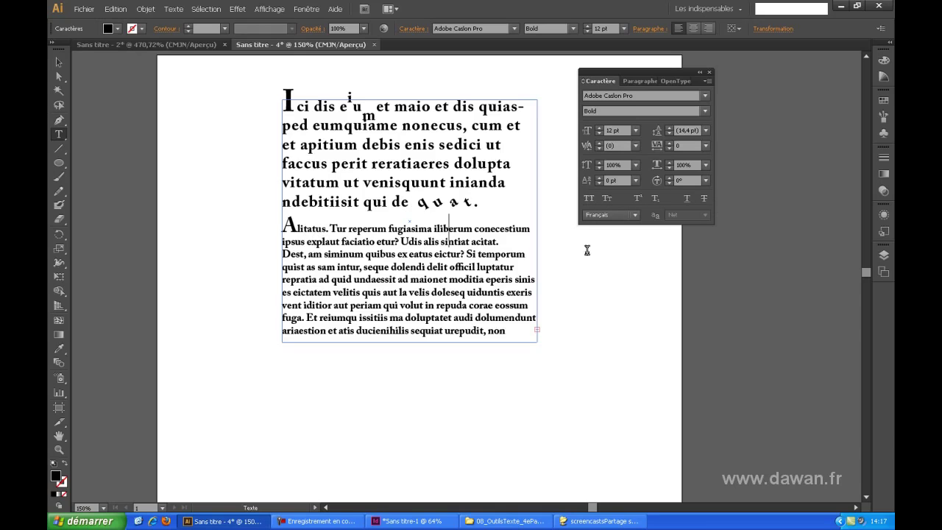
Step: Set "Tur reperum" in all caps and "fugiasima iliberum" in small caps in the second paragraph
left_click_drag(333, 229, 388, 241)
left_click(589, 198)
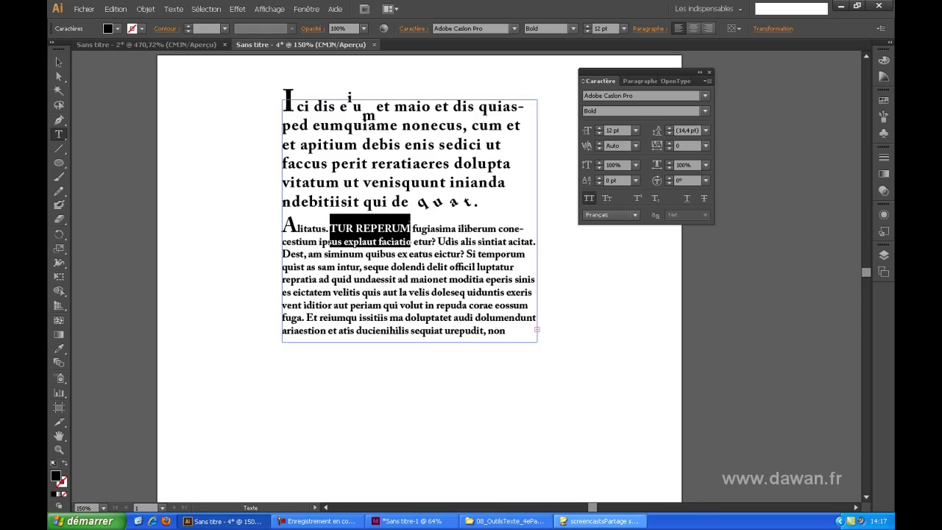
left_click_drag(414, 229, 494, 230)
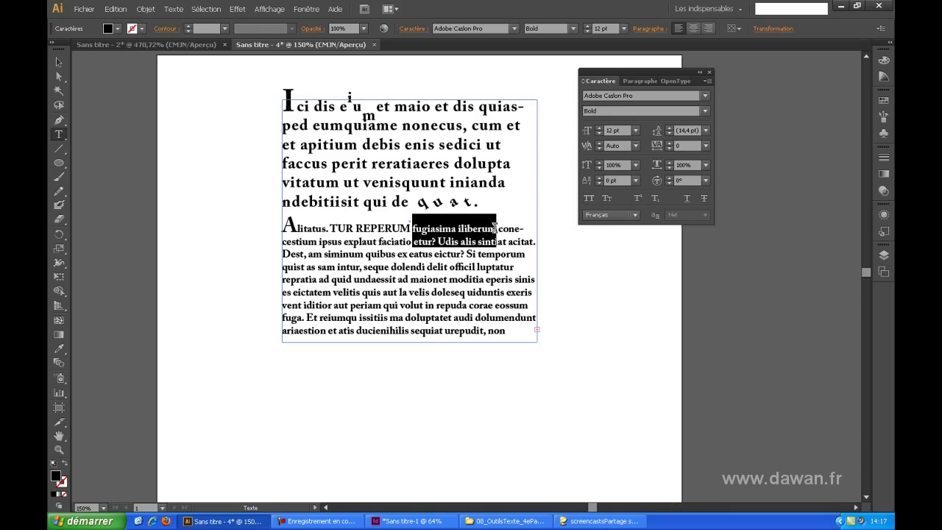
left_click(608, 199)
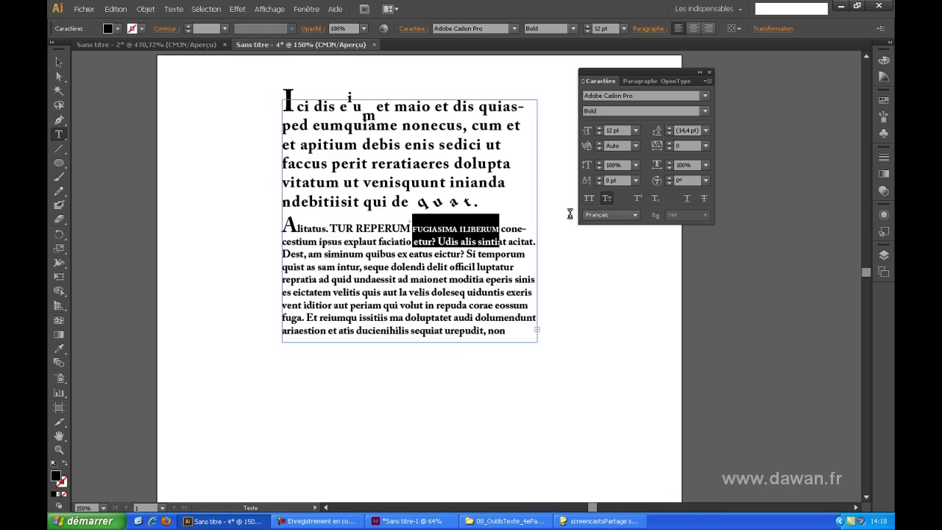
left_click(451, 254)
Step: Insert a 2 directly after "am" in the line starting with "Dest" and format it as superscript
left_click(321, 254)
type("2")
key("shift+Left")
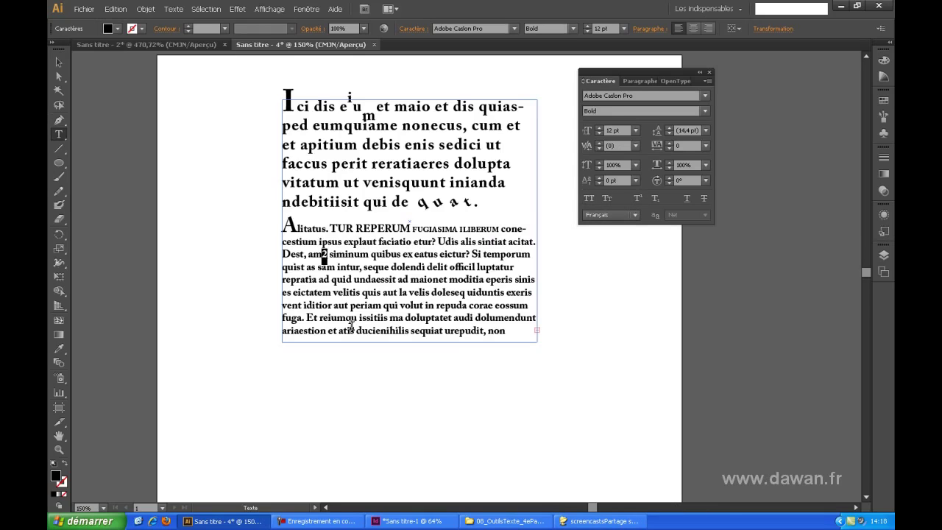
left_click(638, 198)
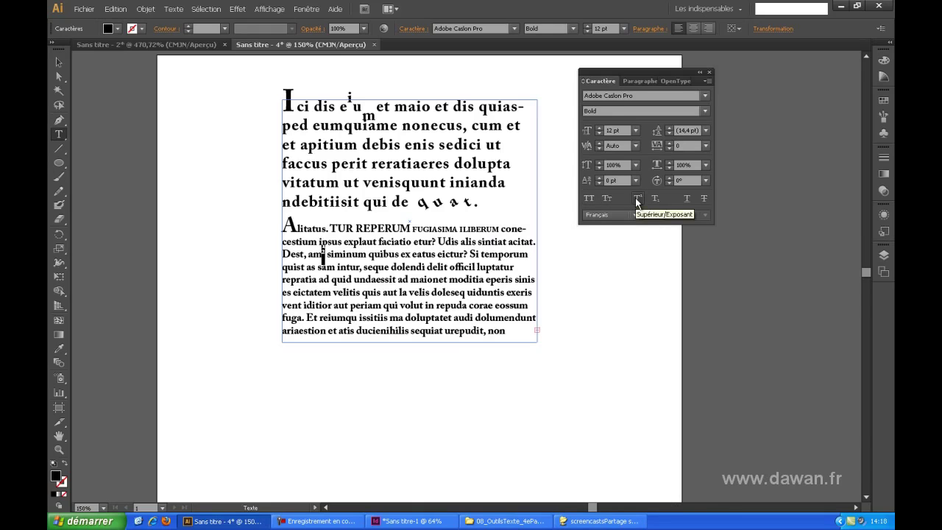
Step: Insert a 3 directly after "siminum" and format it as subscript
left_click(367, 254)
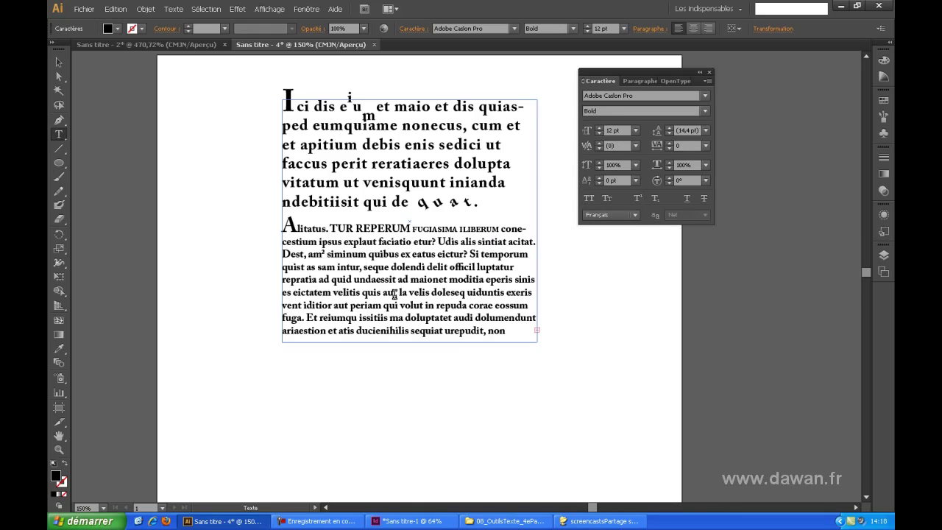
type("32")
key("BackSpace")
key("shift+Left")
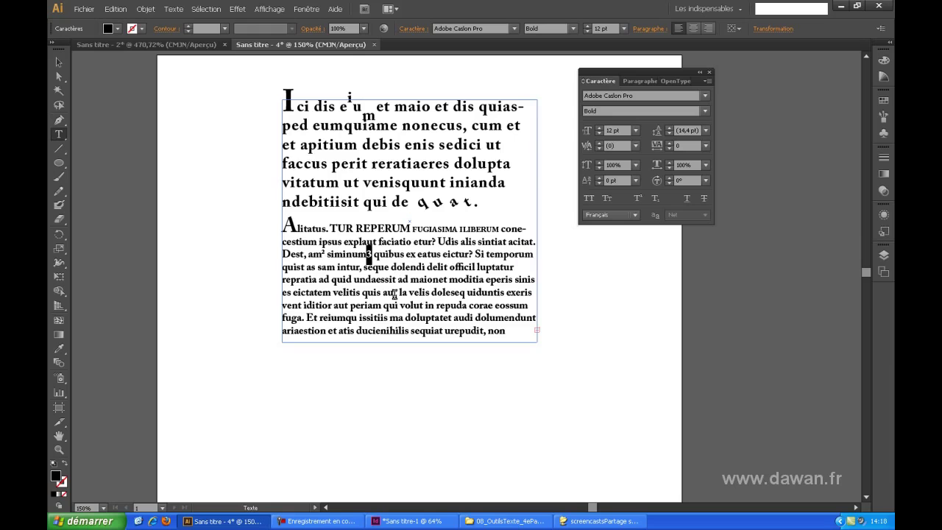
left_click(657, 197)
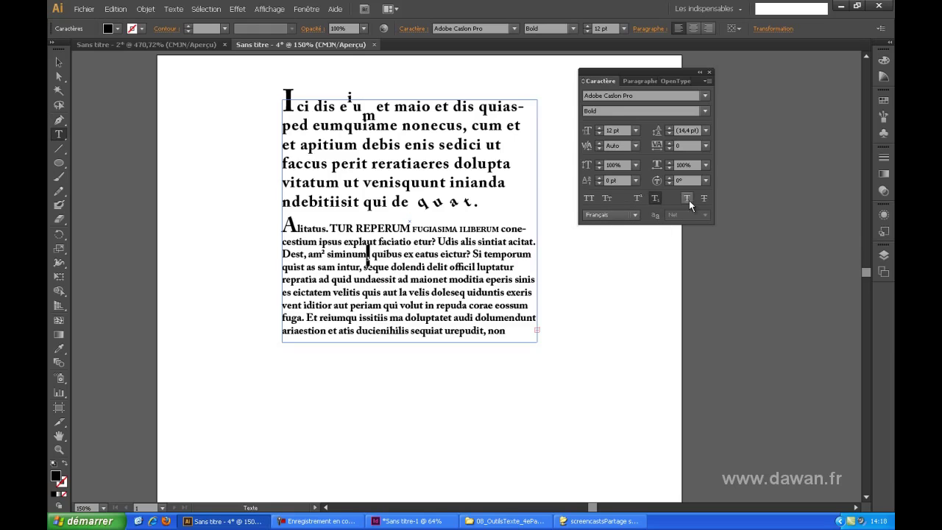
Step: Underline "Si temporum" and apply strikethrough to the word "undaessit"
left_click_drag(473, 254, 531, 253)
left_click(688, 197)
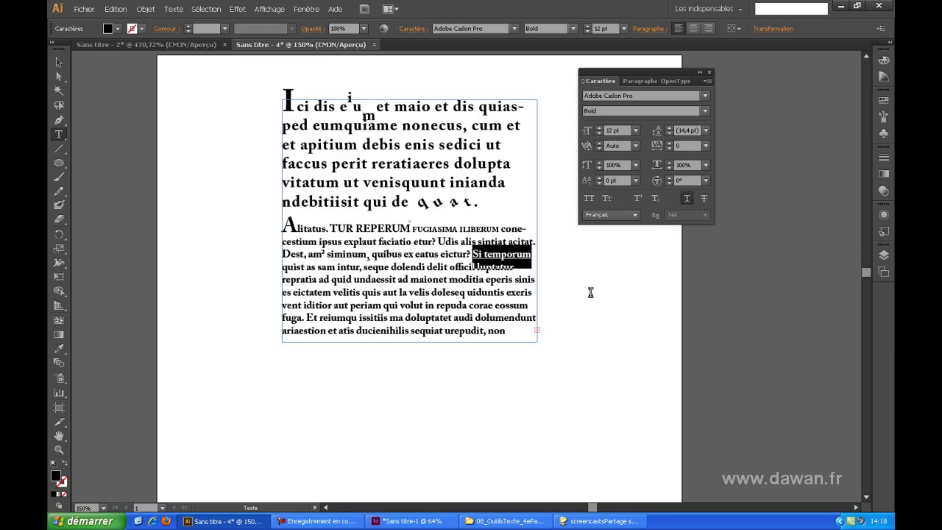
left_click_drag(353, 280, 397, 280)
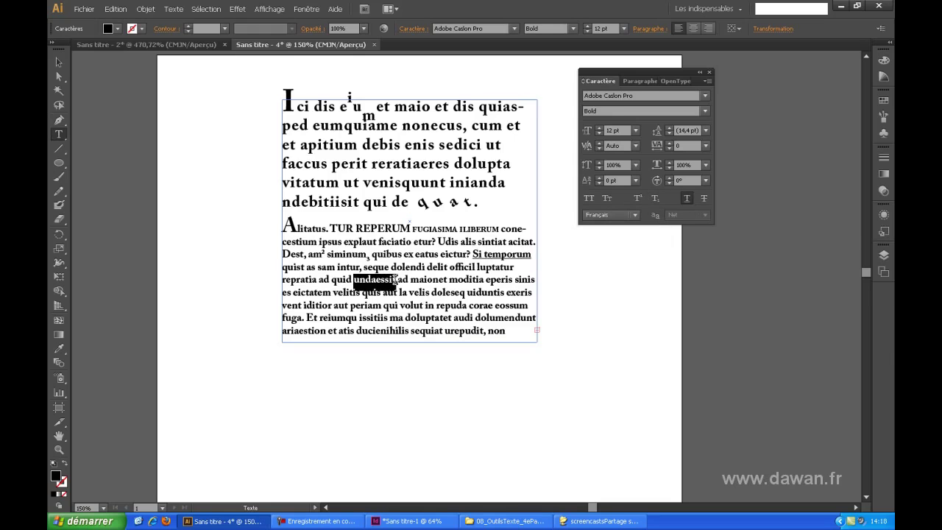
left_click(704, 198)
left_click(435, 305)
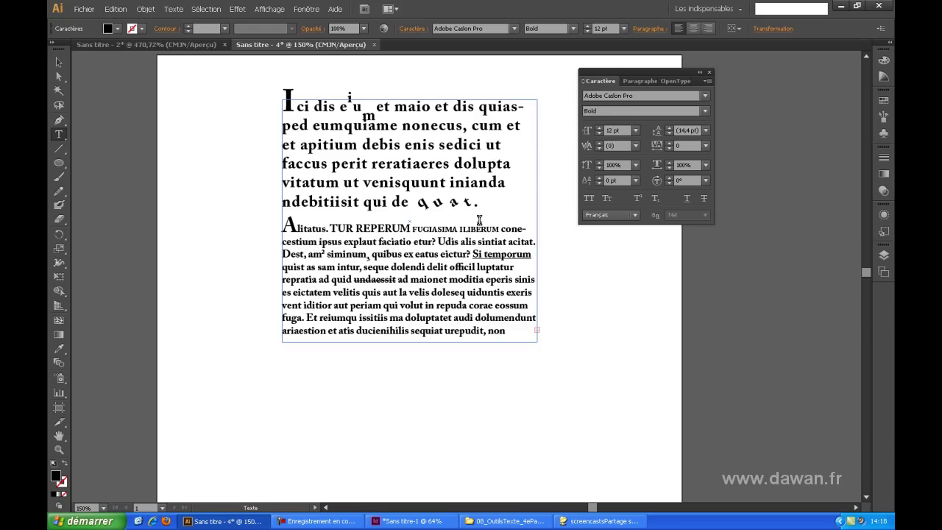
Step: Select the word "quibus", look through the available text languages and close the list without choosing another one
left_click_drag(623, 69, 619, 65)
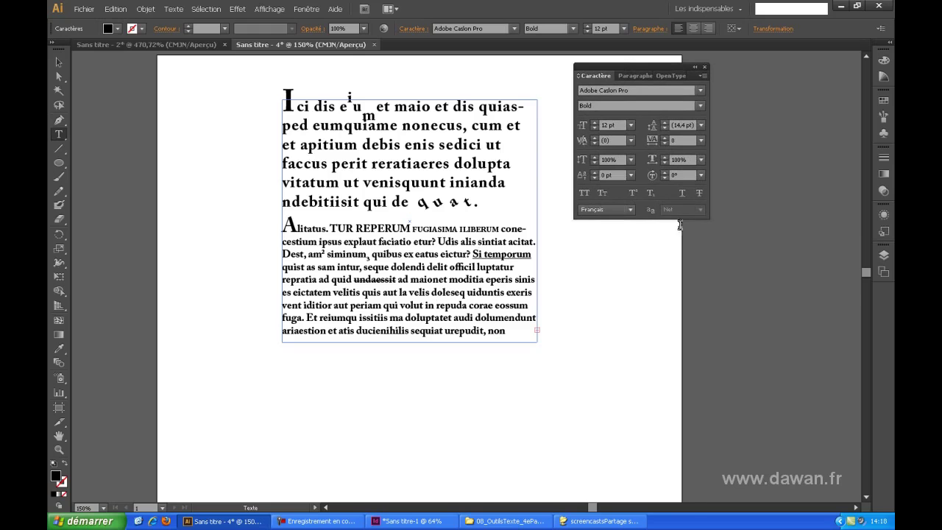
left_click(630, 211)
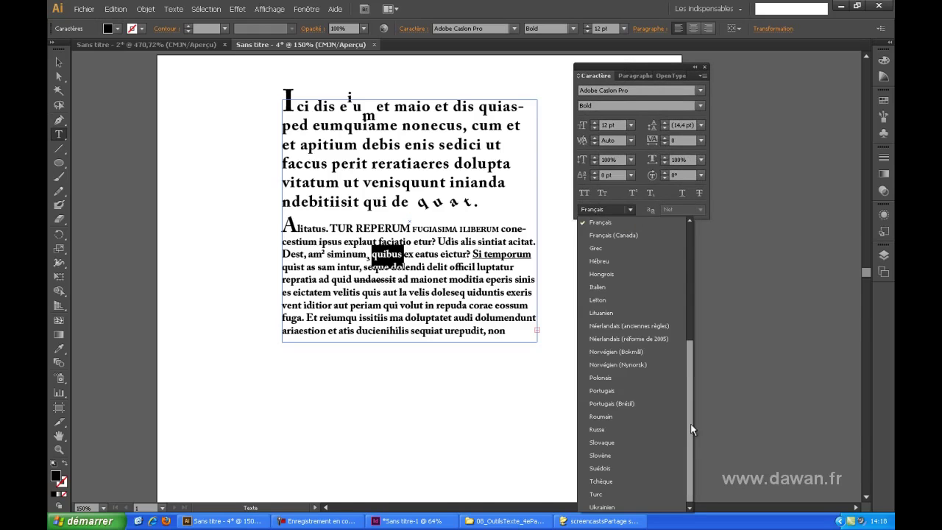
left_click_drag(691, 431, 698, 328)
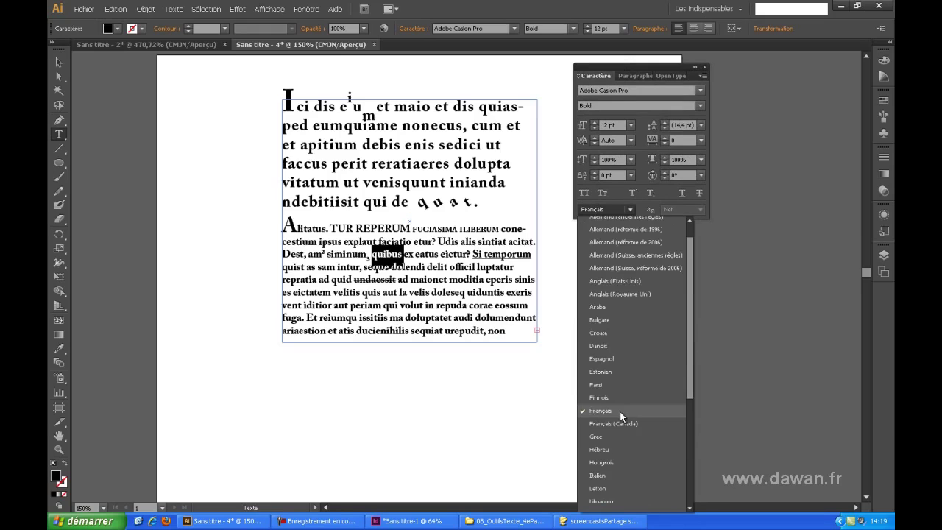
left_click(642, 209)
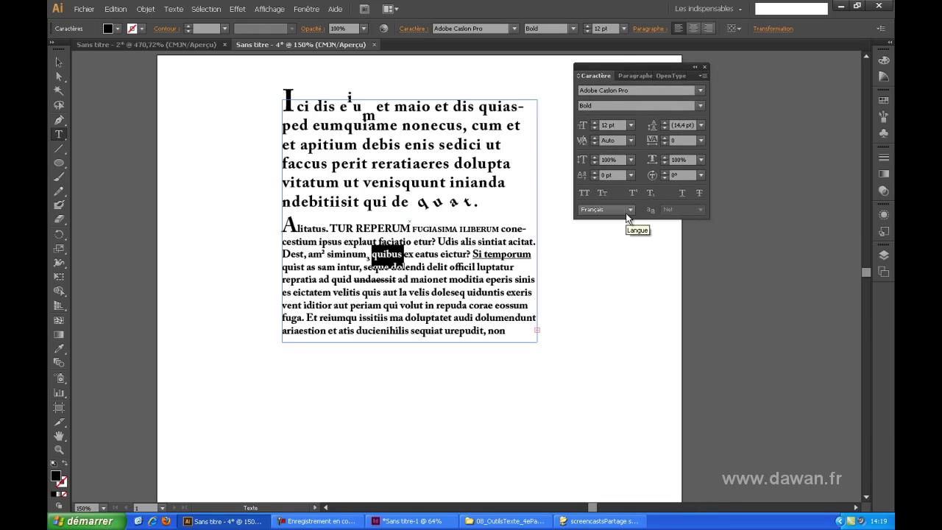
left_click(627, 214)
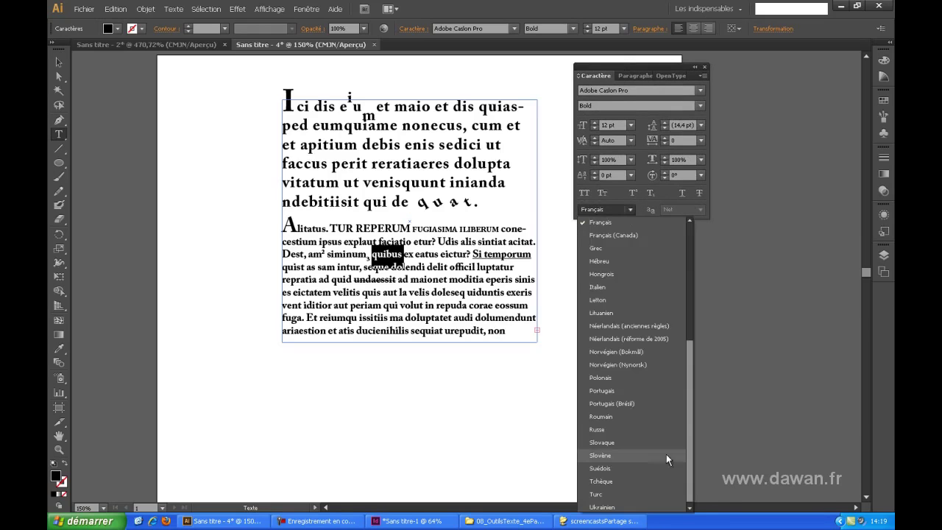
left_click_drag(690, 470, 681, 289)
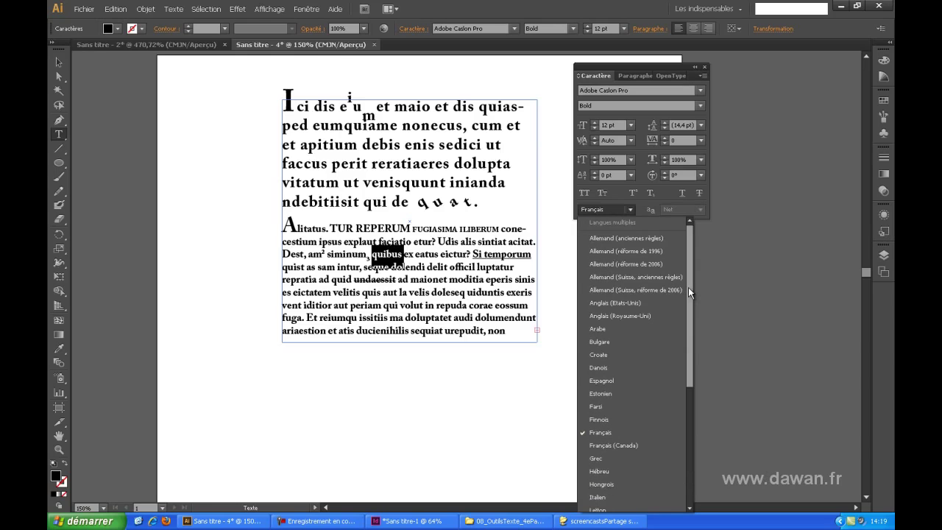
left_click_drag(688, 289, 686, 414)
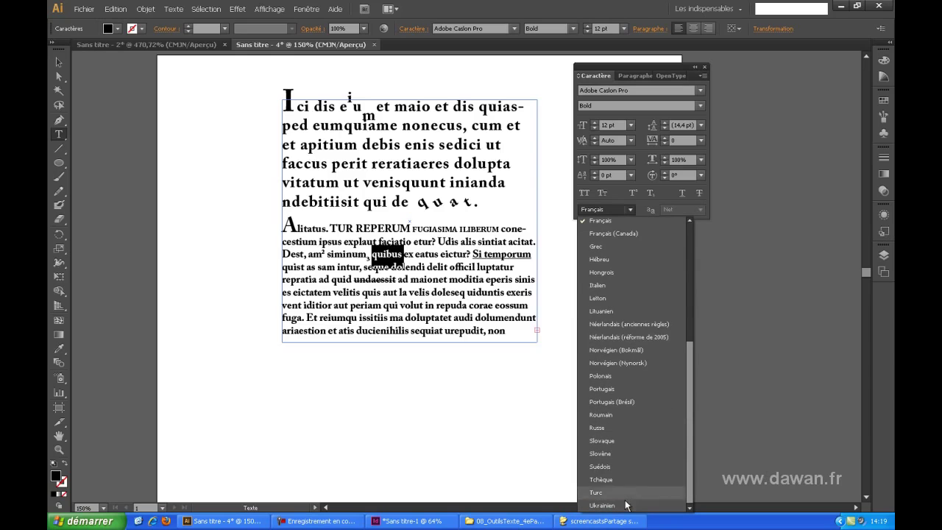
left_click_drag(684, 424, 690, 293)
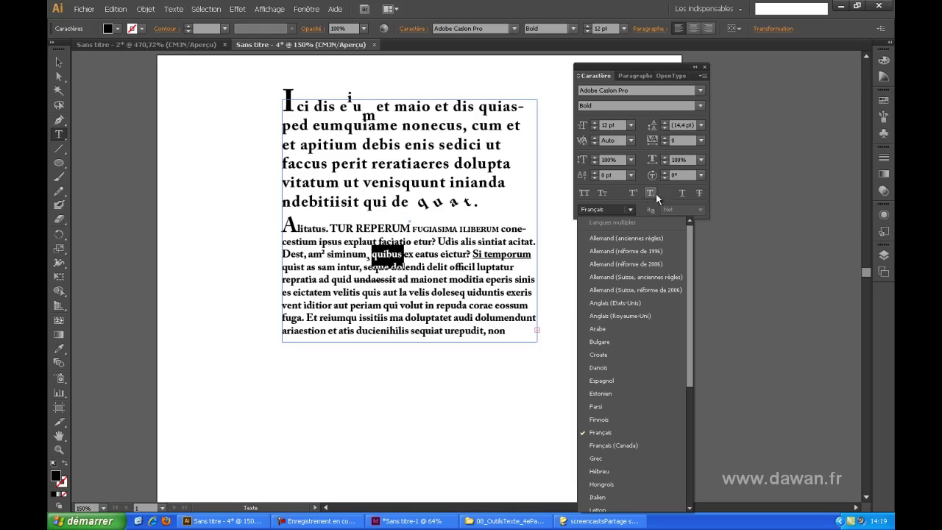
left_click(672, 66)
Step: Shift the Character panel slightly away from the text and select the whole text block as an object
left_click_drag(672, 67, 678, 68)
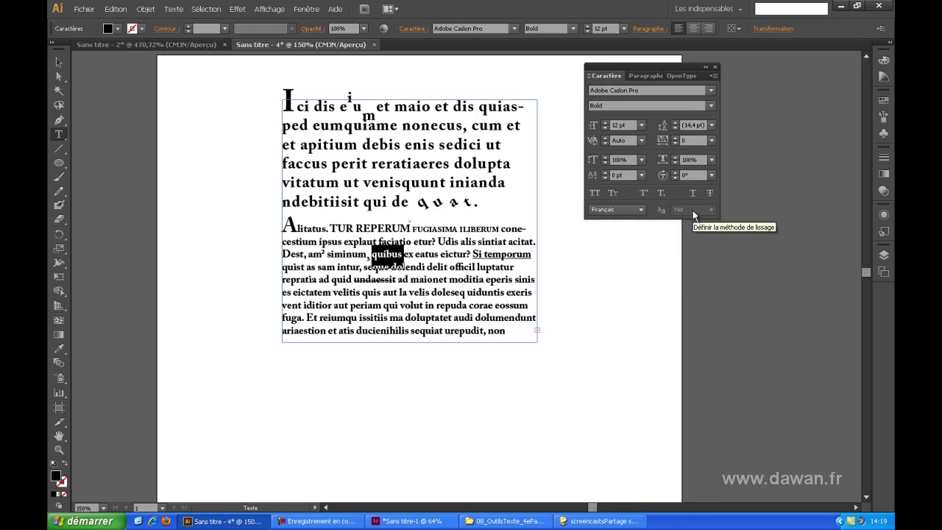
key("ctrl")
left_click(355, 117, "ctrl")
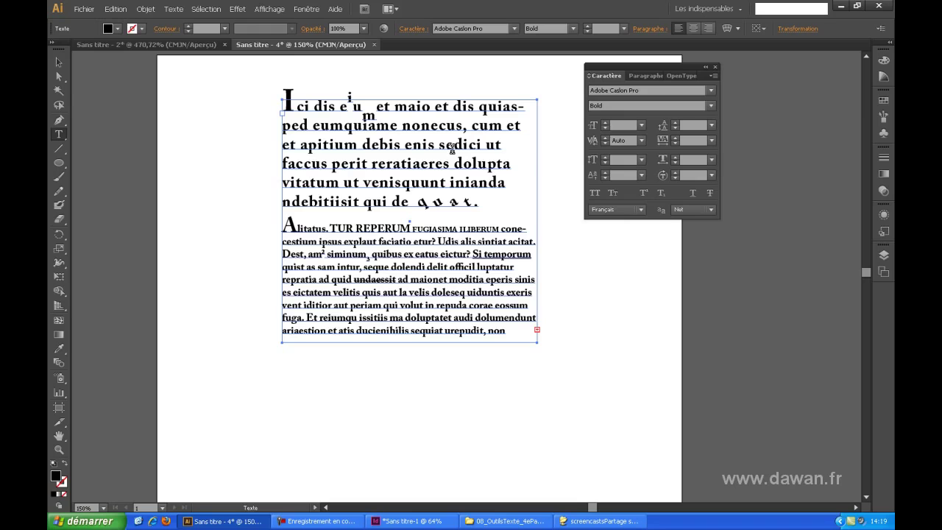
Step: Try the Précis anti-aliasing method on the text block, inspect the letters of "Alitatus" up close and set anti-aliasing back to Net
left_click(711, 210)
left_click(703, 247)
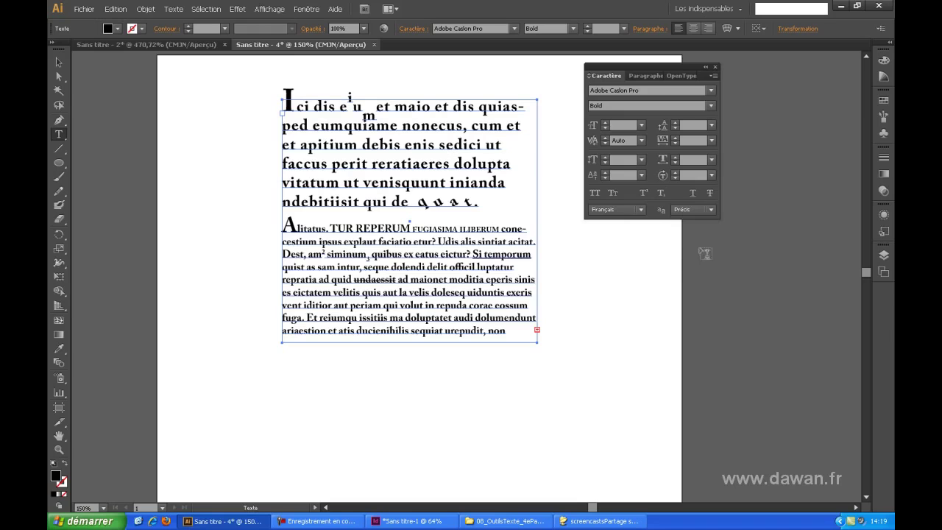
key("ctrl+space")
left_click_drag(279, 210, 334, 246)
left_click(713, 211)
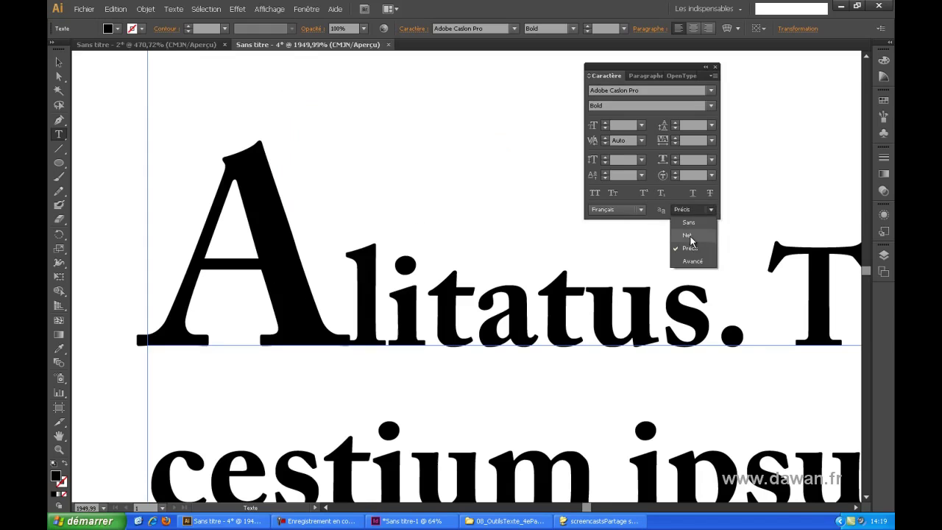
left_click(691, 240)
Step: Switch the text block's anti-aliasing to Sans to compare the letter edges, and return it to Net
left_click(711, 210)
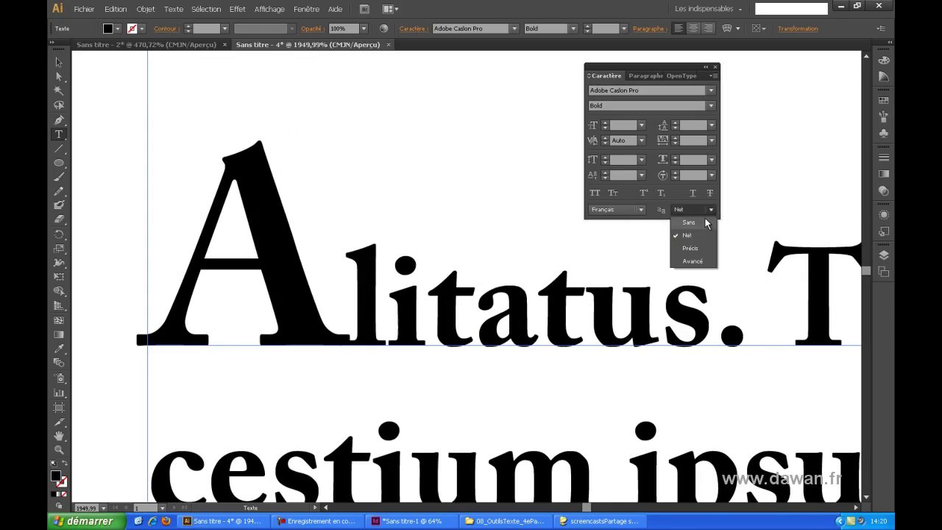
left_click(705, 222)
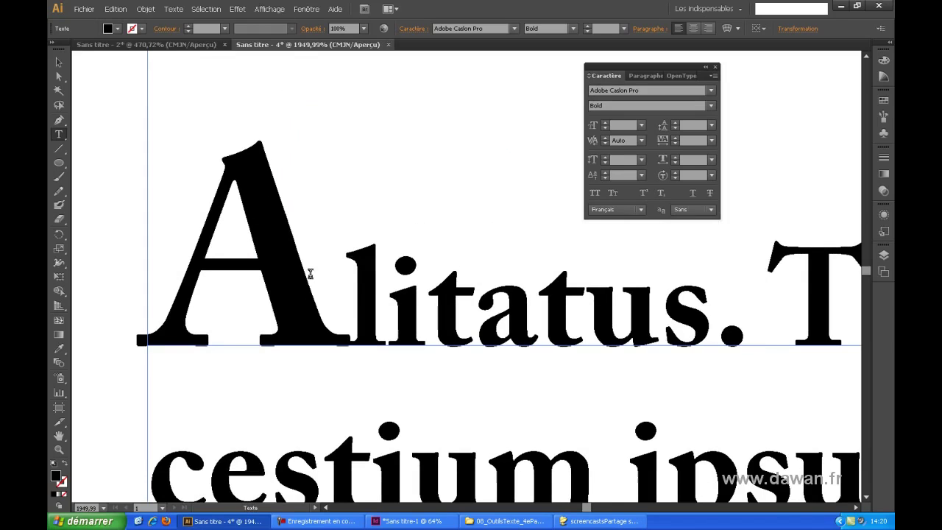
left_click(711, 210)
left_click(709, 238)
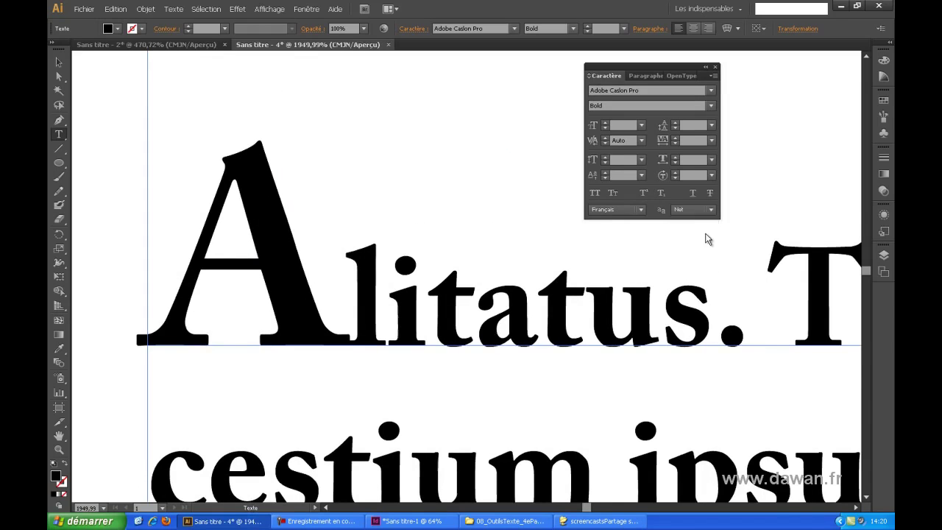
Step: Compare the Précis and Avancé anti-aliasing methods on the enlarged text and restore the Net method
left_click(711, 210)
left_click(692, 252)
left_click(711, 216)
left_click(708, 259)
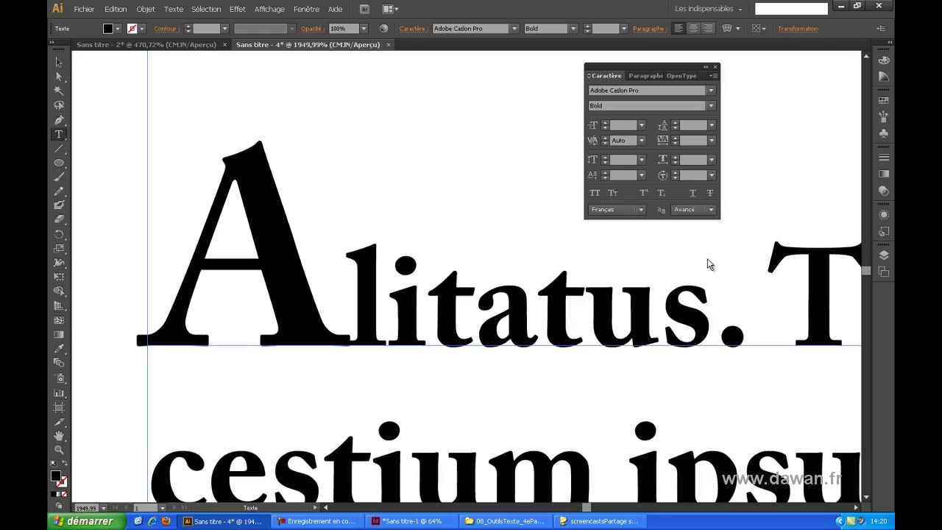
left_click(711, 210)
left_click(708, 234)
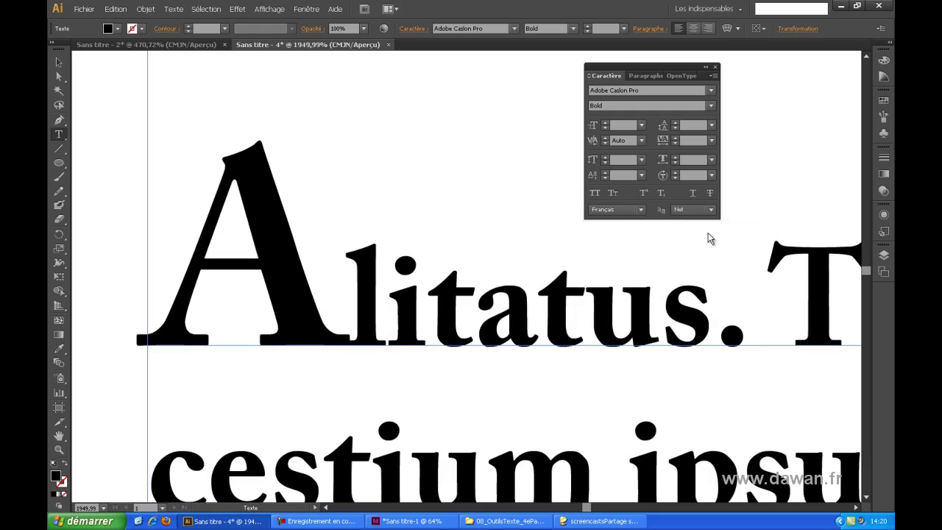